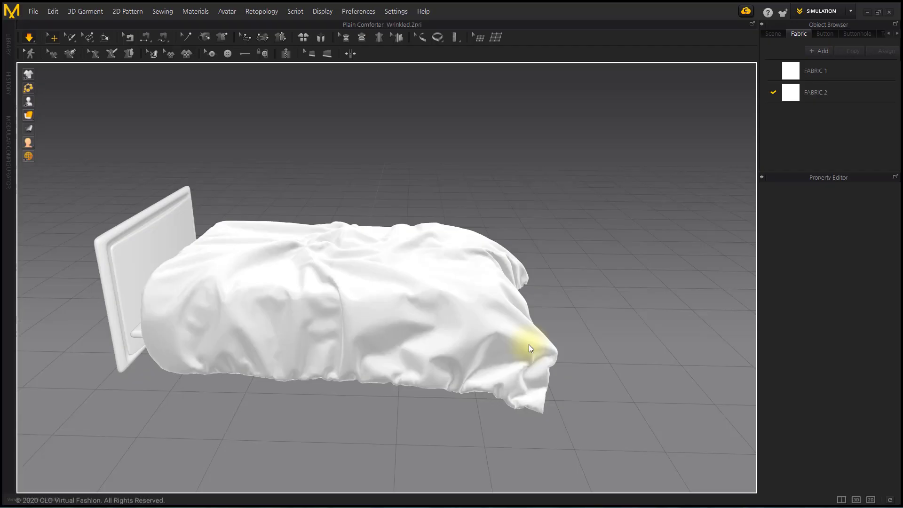
# Step: Move the existing pattern aside and draw a large rectangle pattern beside it
pyautogui.moveTo(510, 358)
pyautogui.mouseDown(button='right')
pyautogui.moveTo(522, 325)
pyautogui.moveTo(520, 332)
pyautogui.moveTo(365, 336)
pyautogui.moveTo(332, 322)
pyautogui.moveTo(478, 303)
pyautogui.moveTo(541, 308)
pyautogui.mouseUp(button='right')
pyautogui.scroll(3, 541, 305)
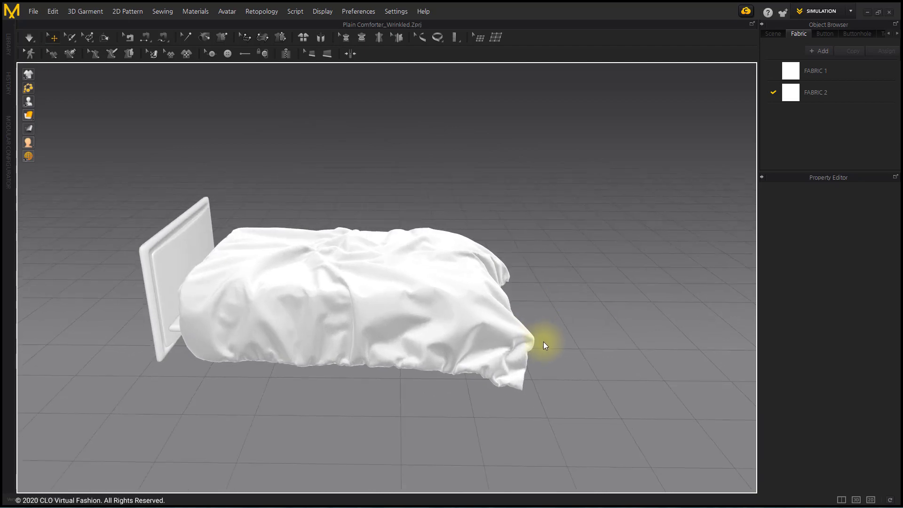
pyautogui.moveTo(547, 344); pyautogui.dragTo(540, 341, button='right')
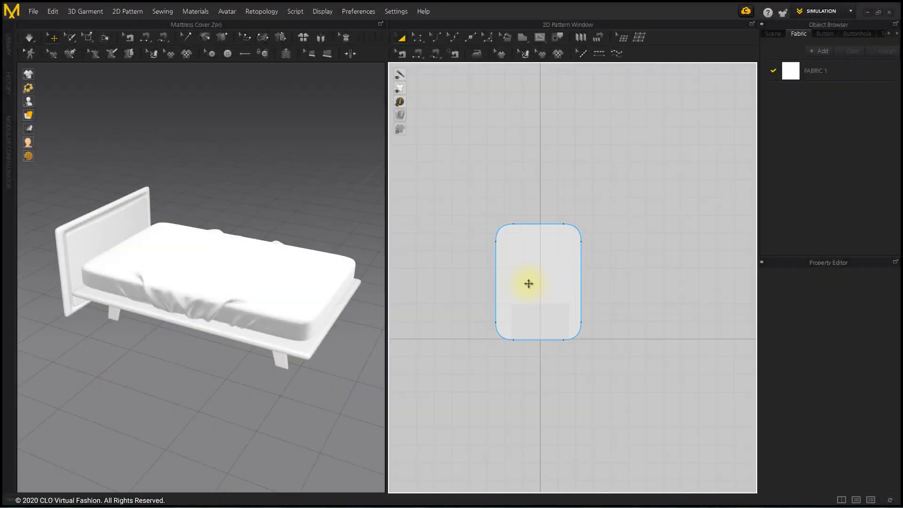
pyautogui.moveTo(528, 283); pyautogui.dragTo(703, 282)
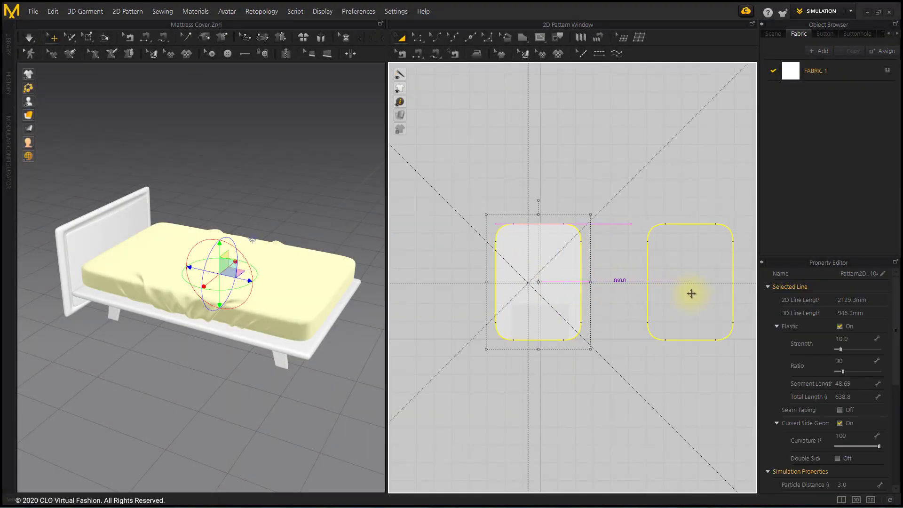
pyautogui.click(682, 385)
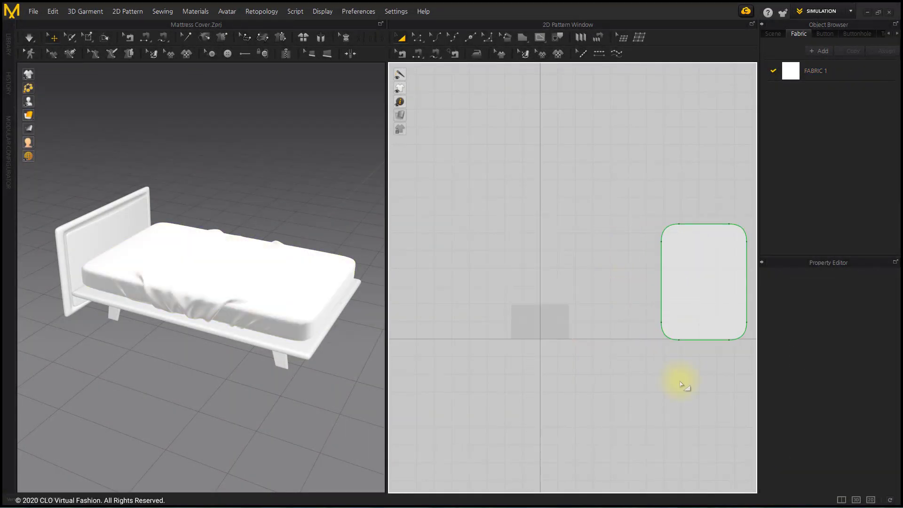
pyautogui.click(523, 39)
pyautogui.click(535, 67)
pyautogui.moveTo(486, 205); pyautogui.dragTo(592, 341)
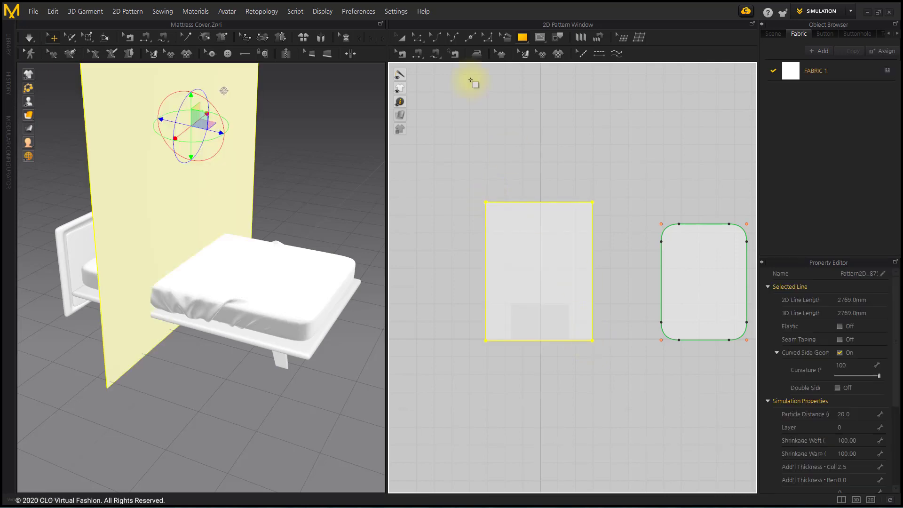
# Step: Rotate the new panel flat above the mattress and make the fabric semi-transparent
pyautogui.click(400, 37)
pyautogui.click(434, 106)
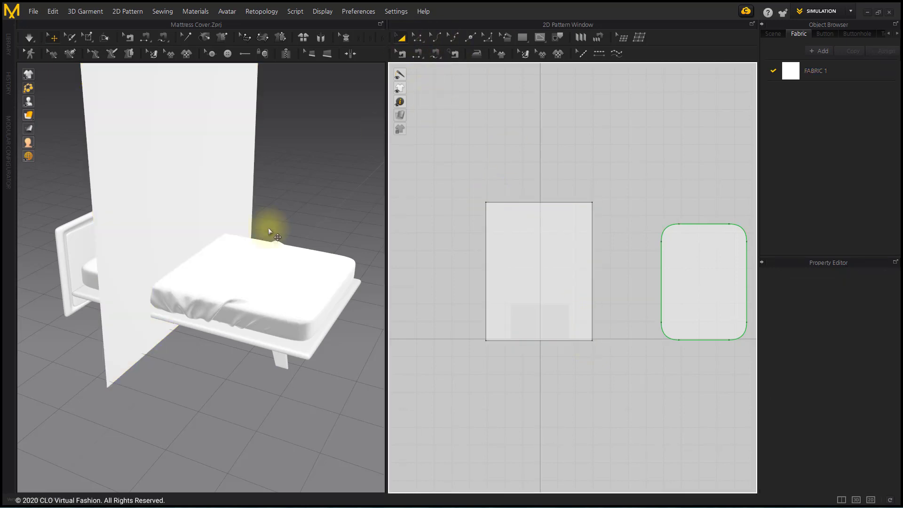
pyautogui.moveTo(269, 229); pyautogui.dragTo(191, 196, button='right')
pyautogui.click(233, 188)
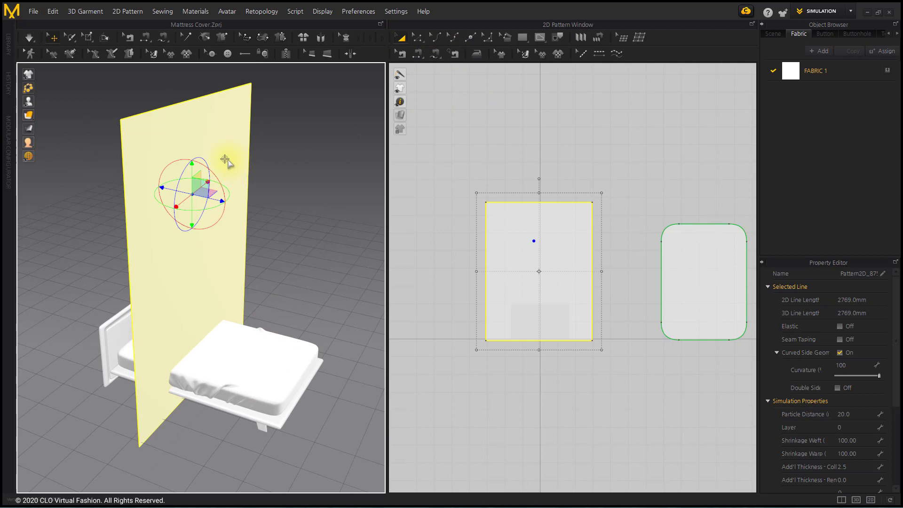
pyautogui.moveTo(192, 194); pyautogui.dragTo(227, 344)
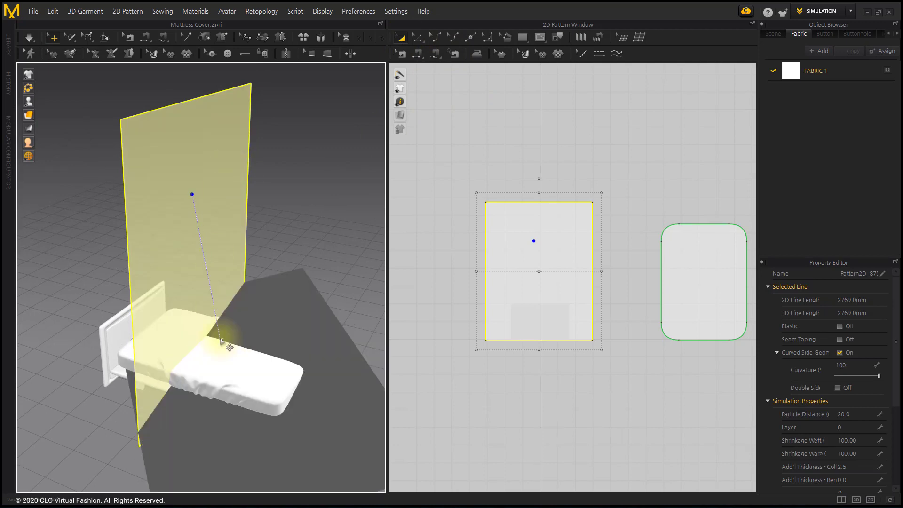
pyautogui.moveTo(230, 348); pyautogui.dragTo(227, 344)
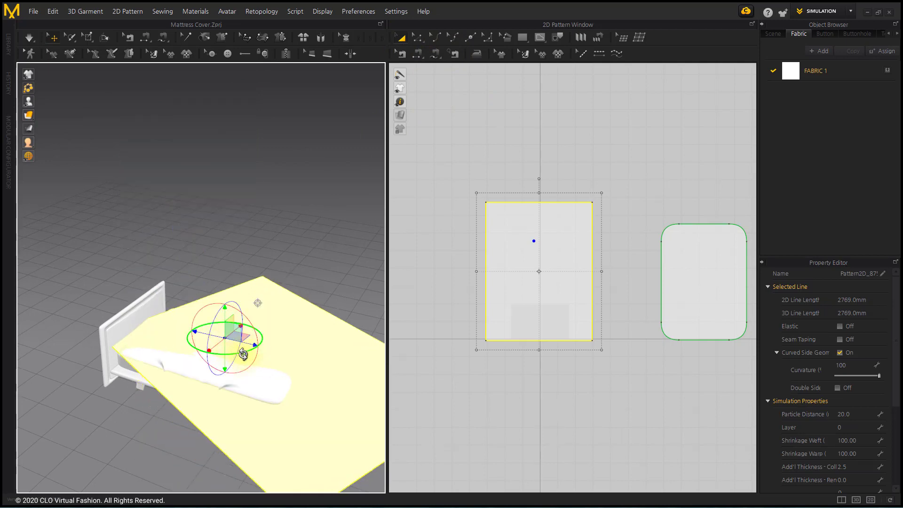
pyautogui.moveTo(265, 352); pyautogui.dragTo(230, 282, button='right')
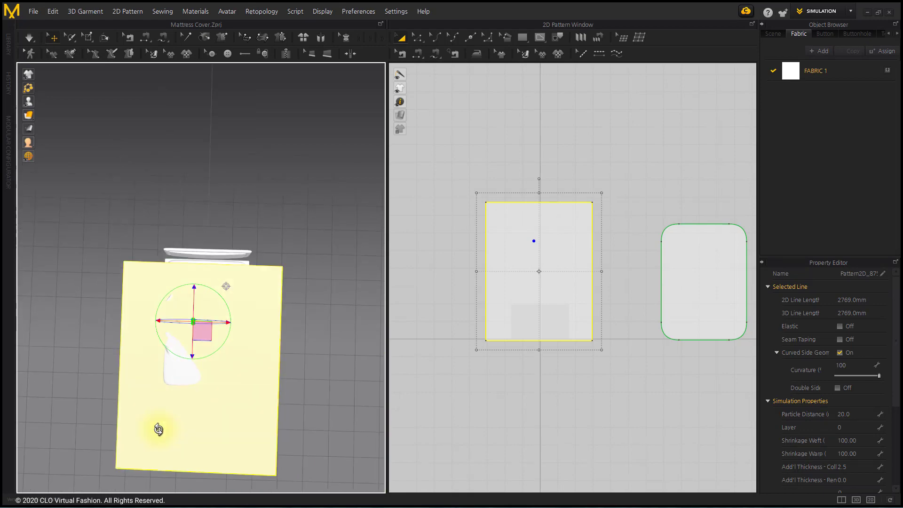
pyautogui.click(66, 113)
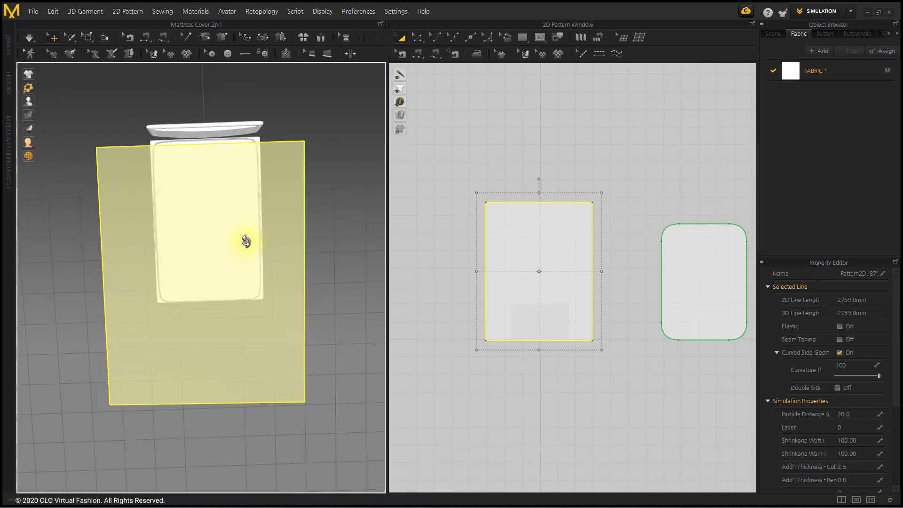
pyautogui.moveTo(223, 235)
pyautogui.mouseDown(button='right')
pyautogui.moveTo(264, 255)
pyautogui.moveTo(218, 293)
pyautogui.mouseUp(button='right')
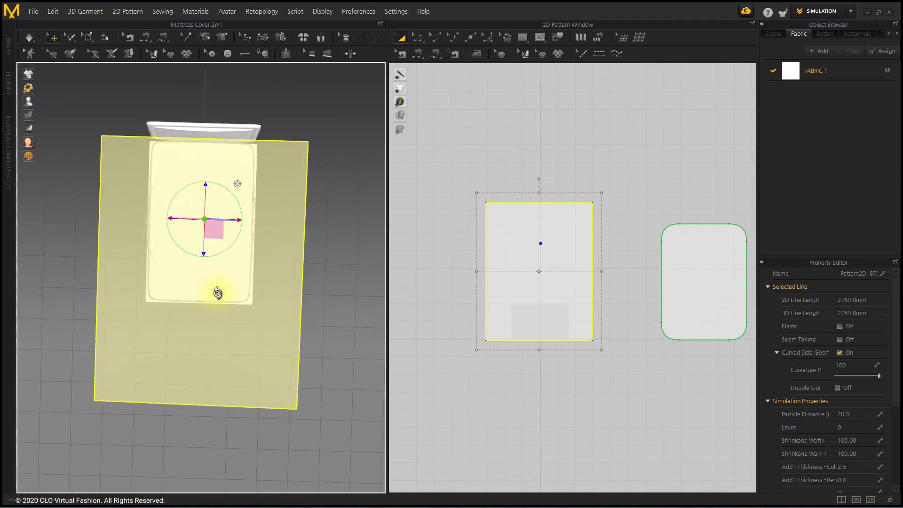
# Step: Shorten the panel's bottom edge, center it over the mattress, and start simulating
pyautogui.moveTo(540, 348); pyautogui.dragTo(534, 327)
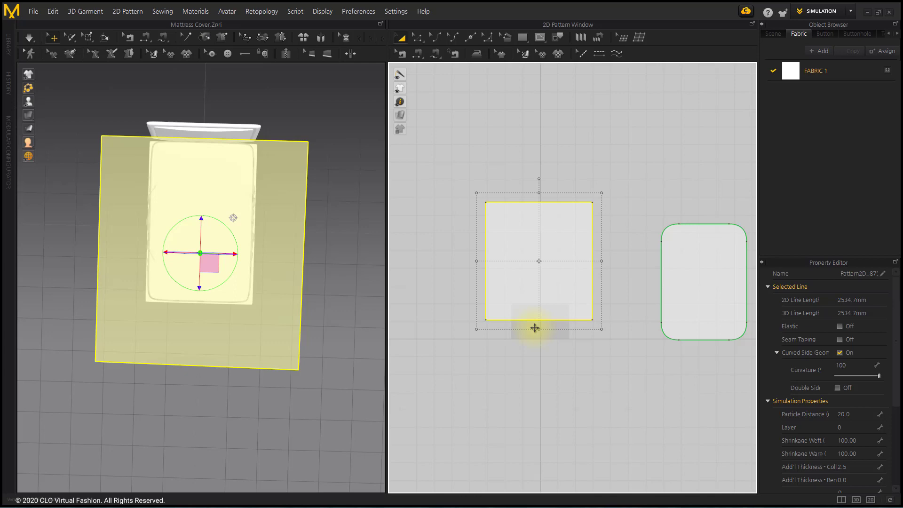
pyautogui.click(539, 325)
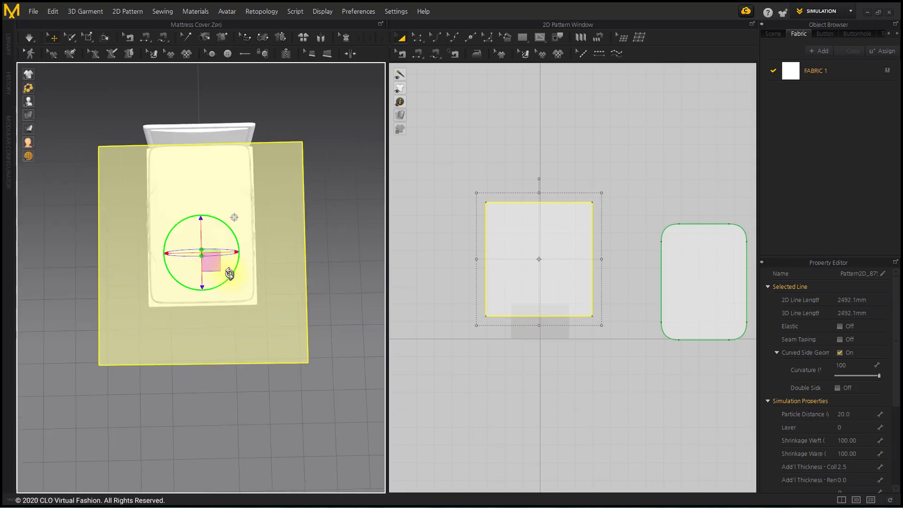
pyautogui.moveTo(218, 260); pyautogui.dragTo(261, 285)
pyautogui.click(353, 297)
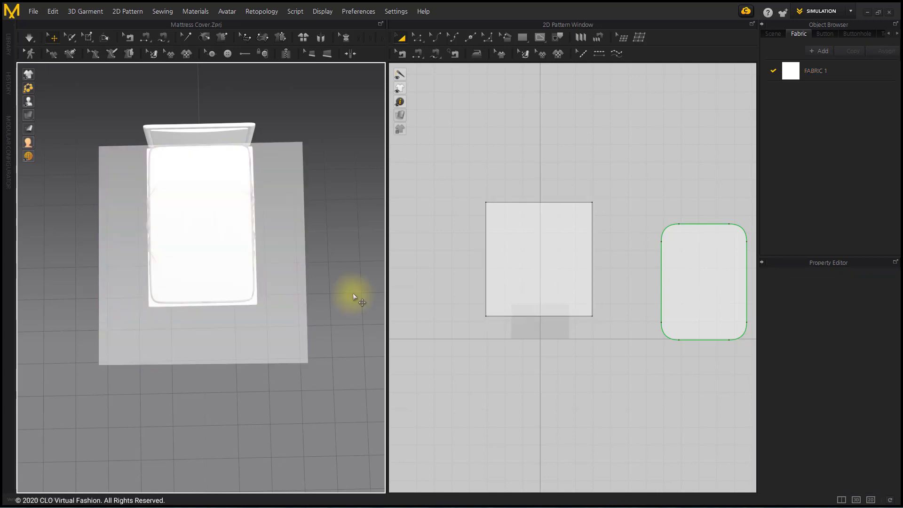
pyautogui.moveTo(353, 297); pyautogui.dragTo(348, 215, button='right')
pyautogui.click(304, 212)
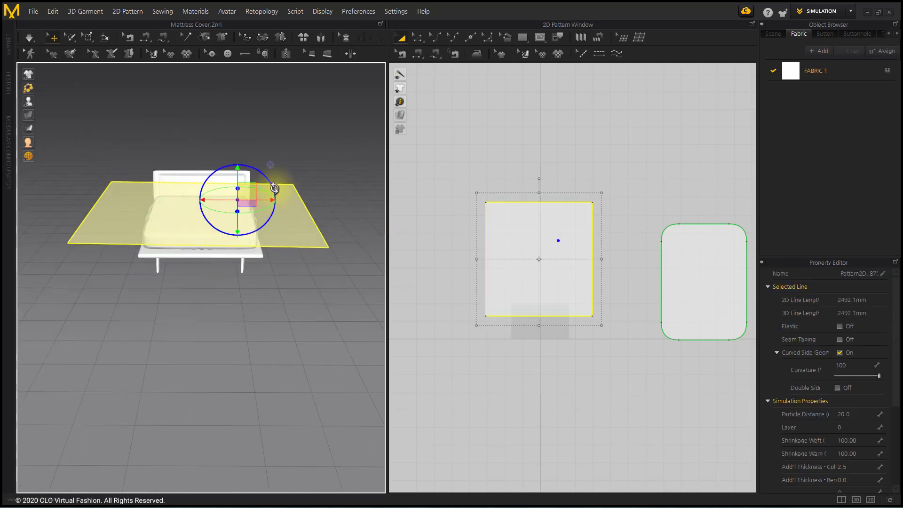
pyautogui.click(327, 173)
pyautogui.moveTo(280, 179); pyautogui.dragTo(226, 293, button='right')
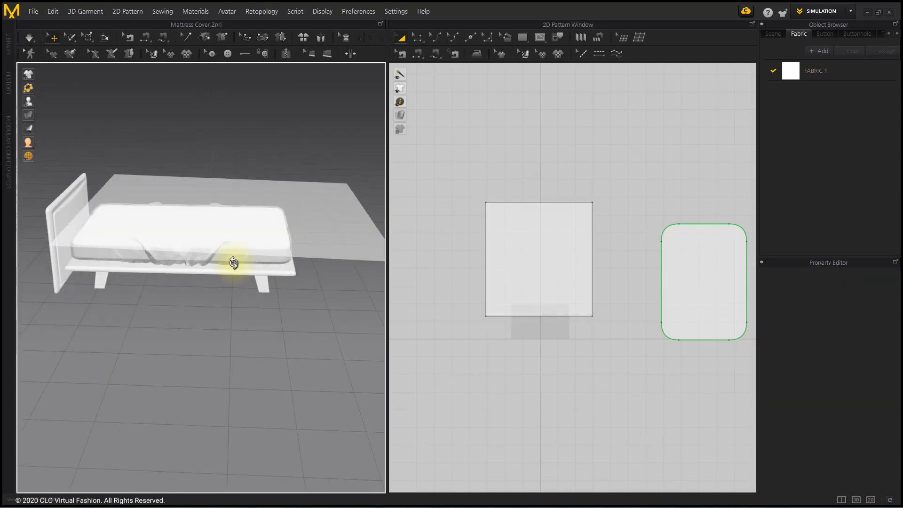
pyautogui.press('space')
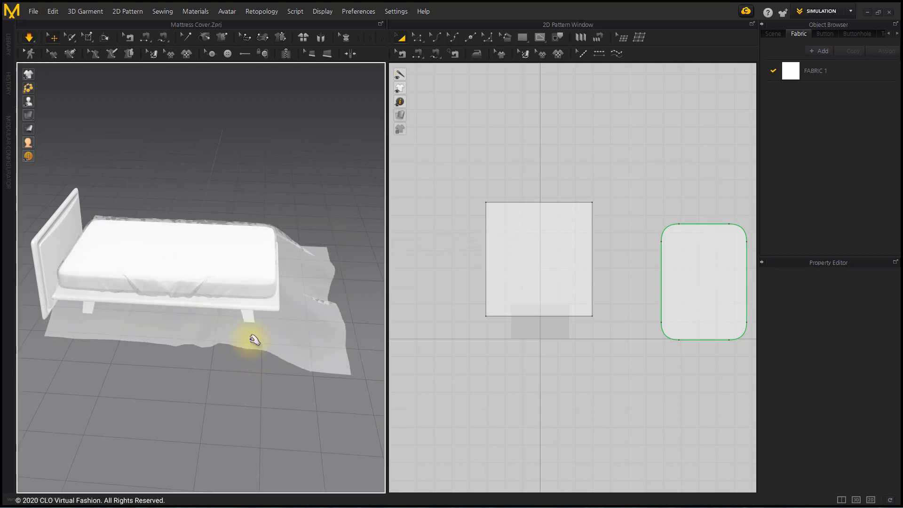
# Step: Undo the drape, then trim the sheet's bottom edge and narrow its sides
pyautogui.moveTo(332, 389); pyautogui.dragTo(273, 367, button='right')
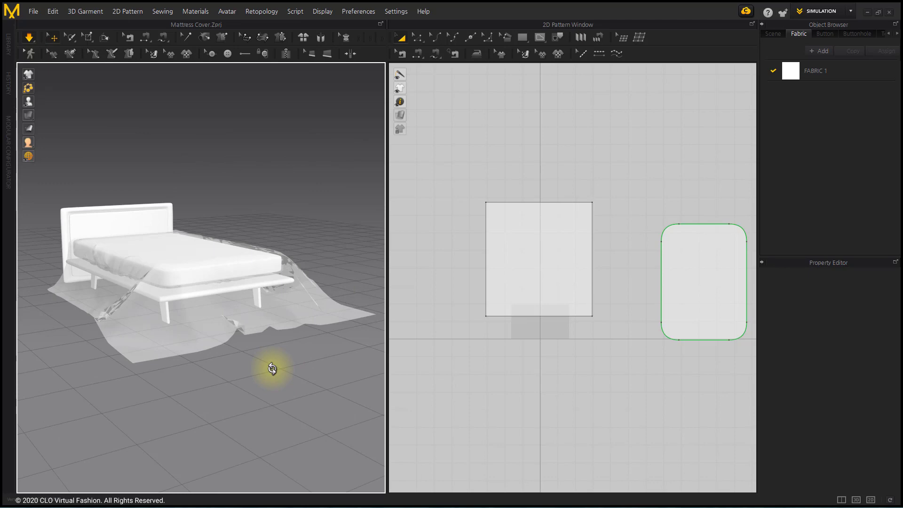
pyautogui.click(501, 290)
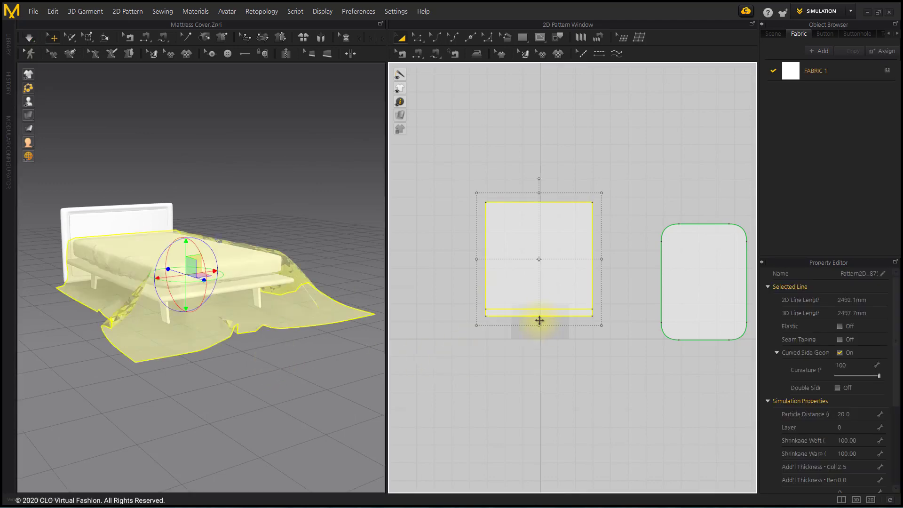
pyautogui.hotkey('ctrl', 'z')
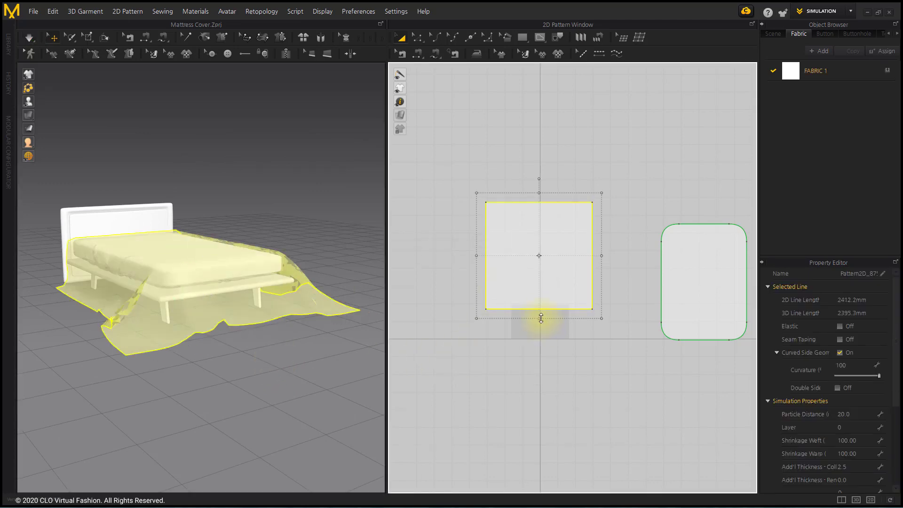
pyautogui.moveTo(541, 317); pyautogui.dragTo(540, 312)
pyautogui.moveTo(283, 349); pyautogui.dragTo(367, 339, button='right')
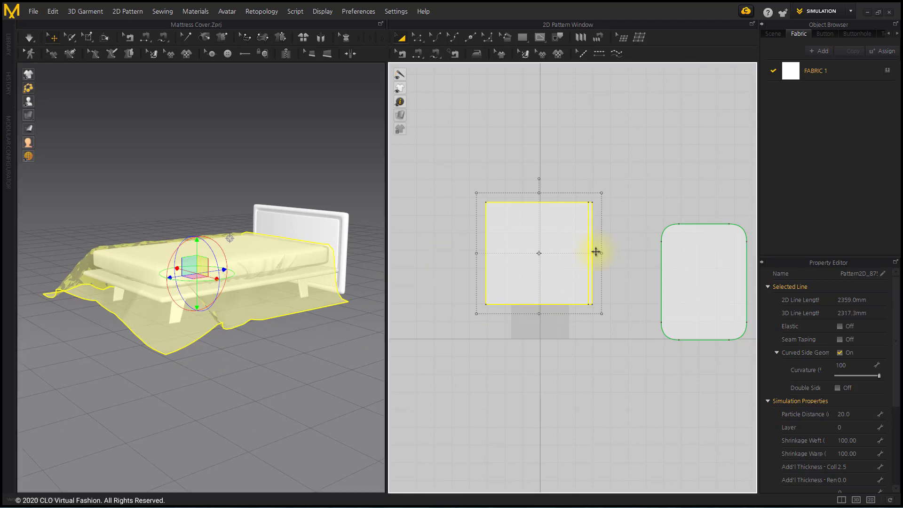
pyautogui.moveTo(596, 253); pyautogui.dragTo(593, 252)
pyautogui.moveTo(202, 302); pyautogui.dragTo(313, 302, button='right')
pyautogui.moveTo(473, 251); pyautogui.dragTo(480, 253)
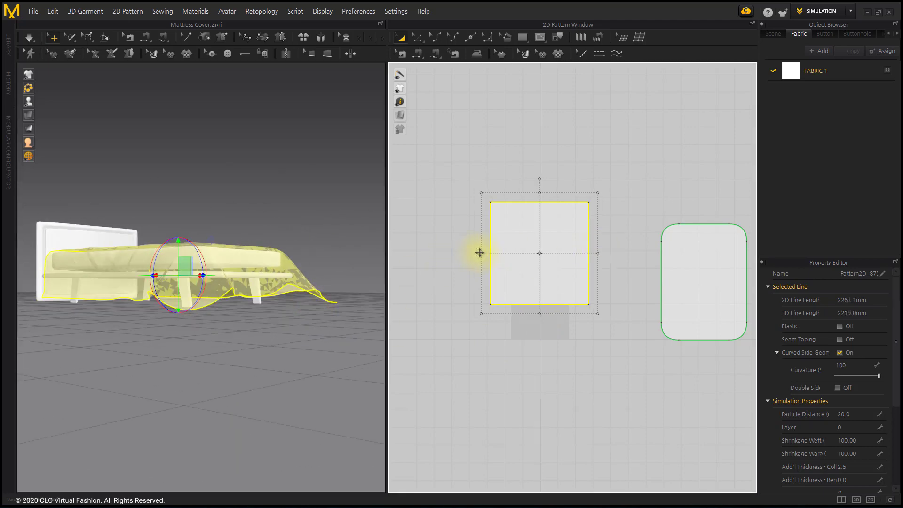
# Step: Reset the sheet so it lies flat over the bed
pyautogui.moveTo(318, 303); pyautogui.dragTo(256, 357, button='right')
pyautogui.click(294, 346)
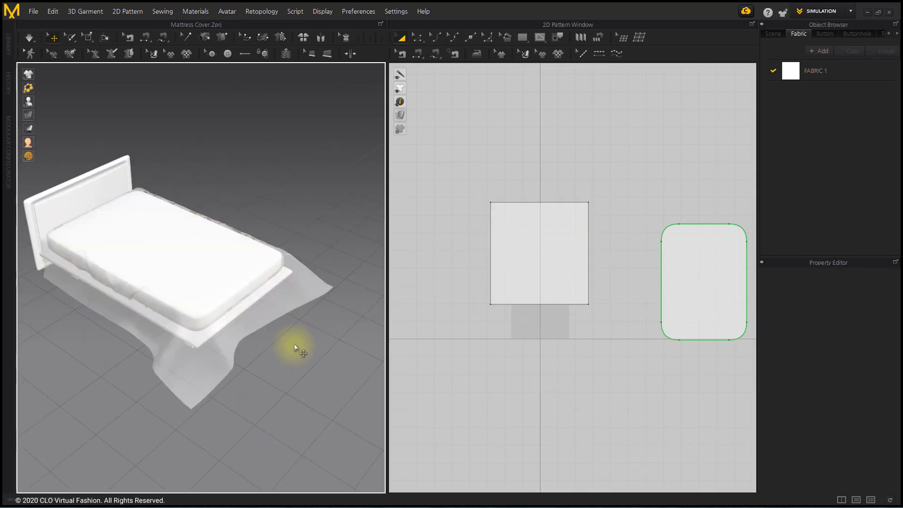
pyautogui.rightClick(186, 251)
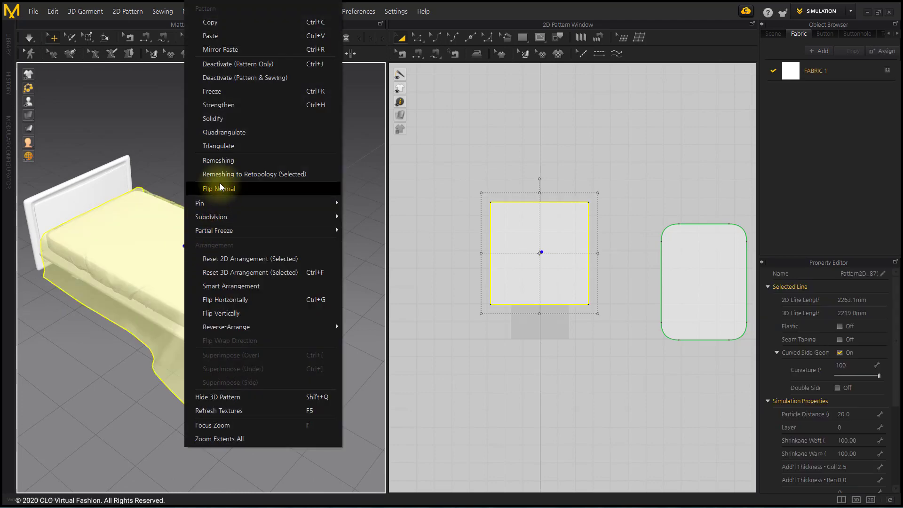
pyautogui.click(250, 272)
# Step: Move the flat sheet up-left so it sits level above the mattress
pyautogui.moveTo(237, 274); pyautogui.dragTo(234, 344, button='right')
pyautogui.click(216, 276)
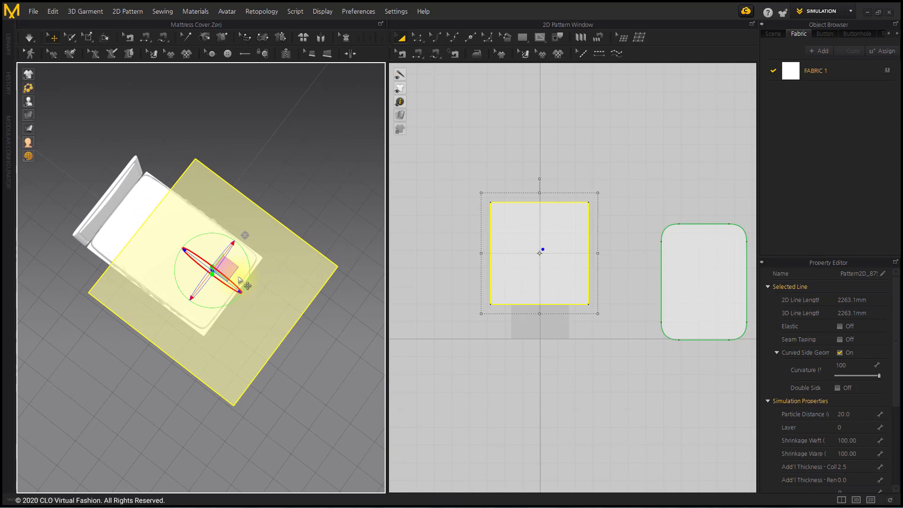
pyautogui.moveTo(222, 266); pyautogui.dragTo(209, 253)
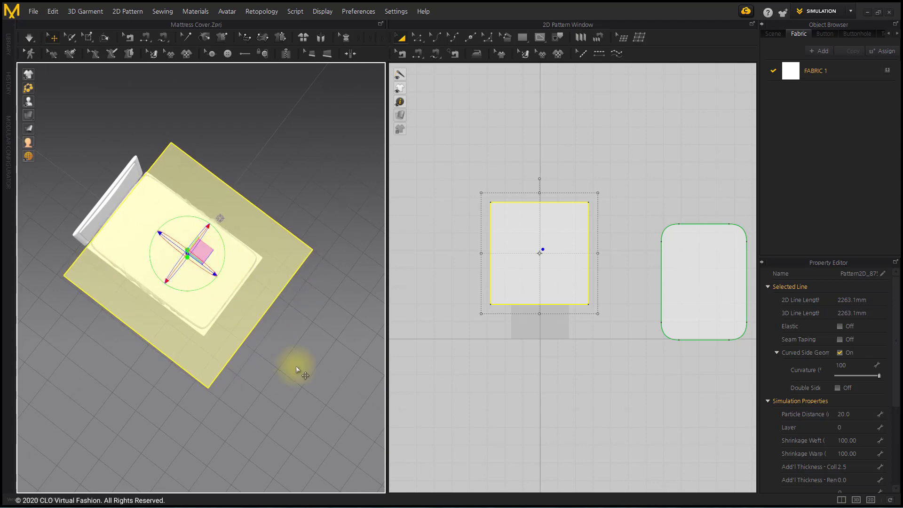
pyautogui.moveTo(296, 367)
pyautogui.mouseDown(button='right')
pyautogui.moveTo(282, 249)
pyautogui.moveTo(325, 270)
pyautogui.mouseUp(button='right')
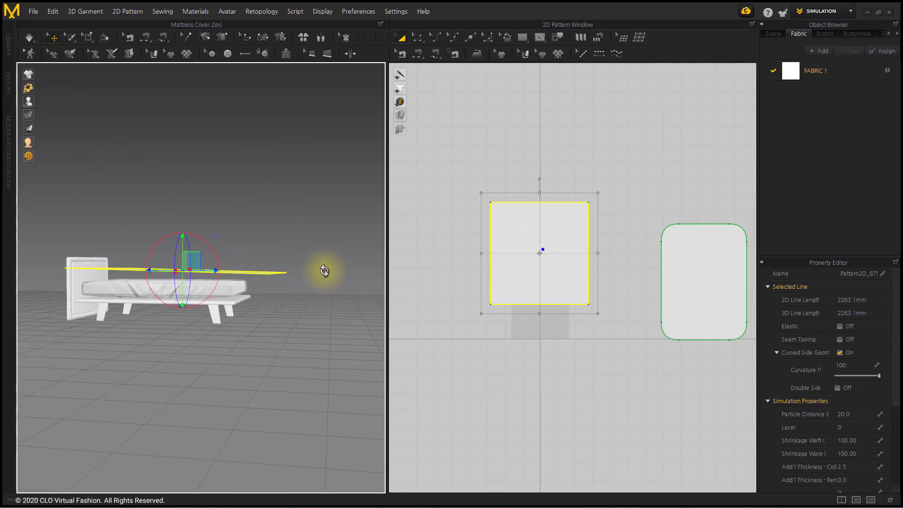
pyautogui.click(307, 290)
# Step: Make a Layer Clone (Over) copy of the cloth sheet
pyautogui.moveTo(619, 219); pyautogui.dragTo(599, 304, button='right')
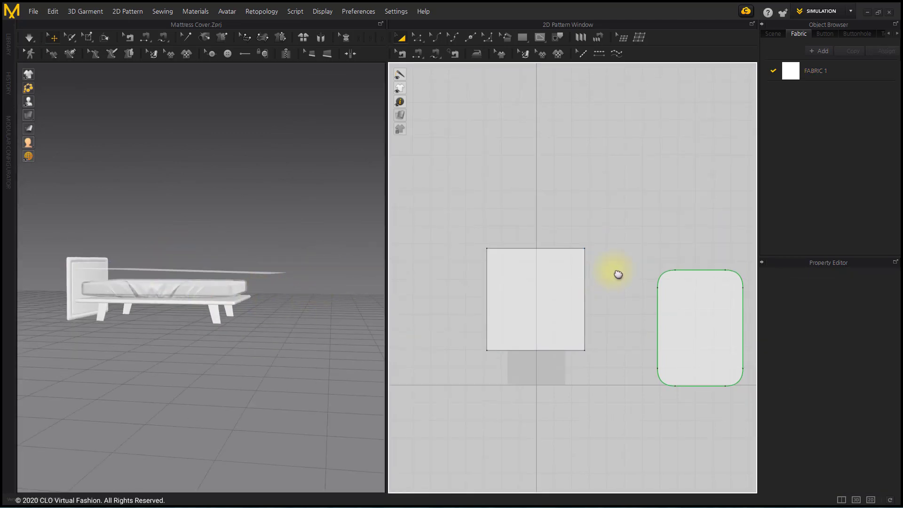
pyautogui.rightClick(519, 323)
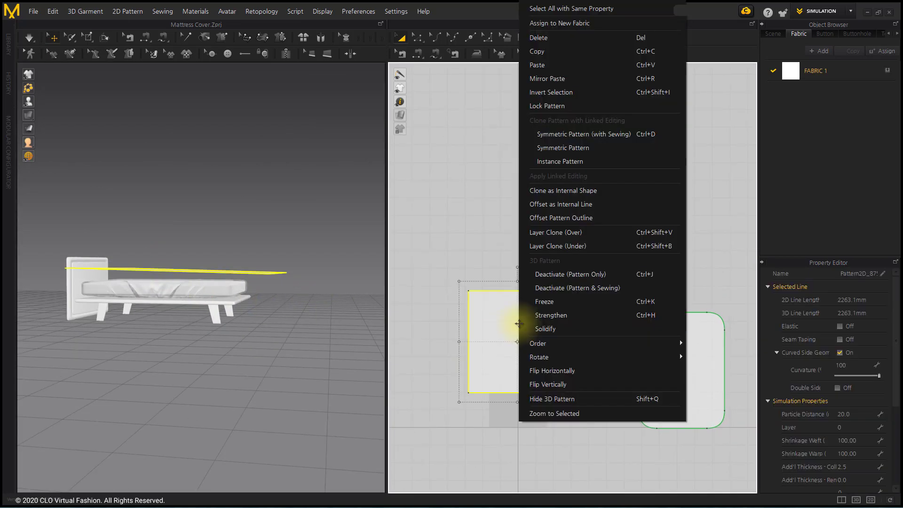
pyautogui.click(514, 232)
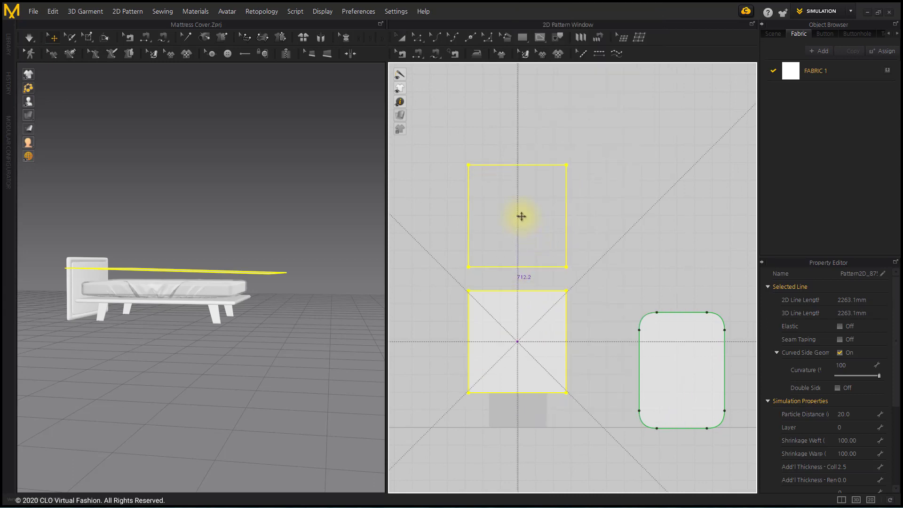
pyautogui.click(521, 217)
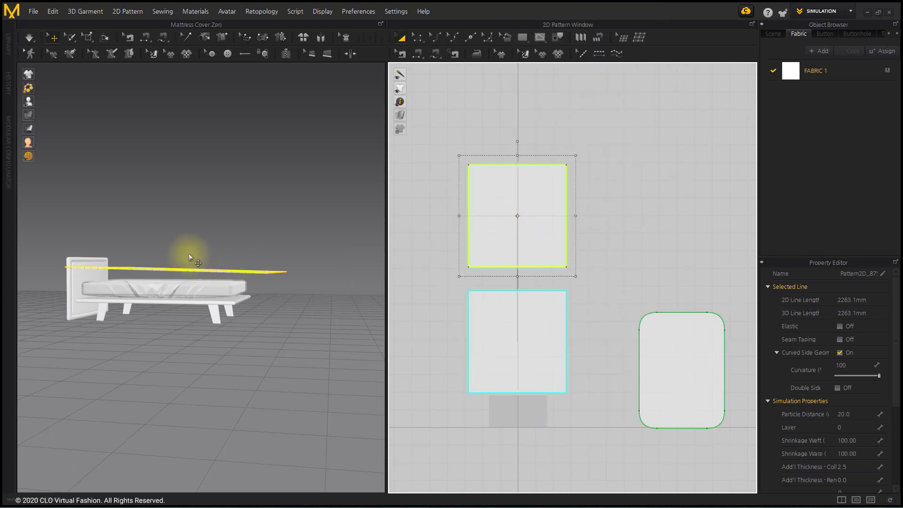
pyautogui.scroll(3, 211, 240)
# Step: Lift the copied sheet higher above the mattress
pyautogui.moveTo(218, 236); pyautogui.dragTo(240, 261, button='right')
pyautogui.click(237, 260)
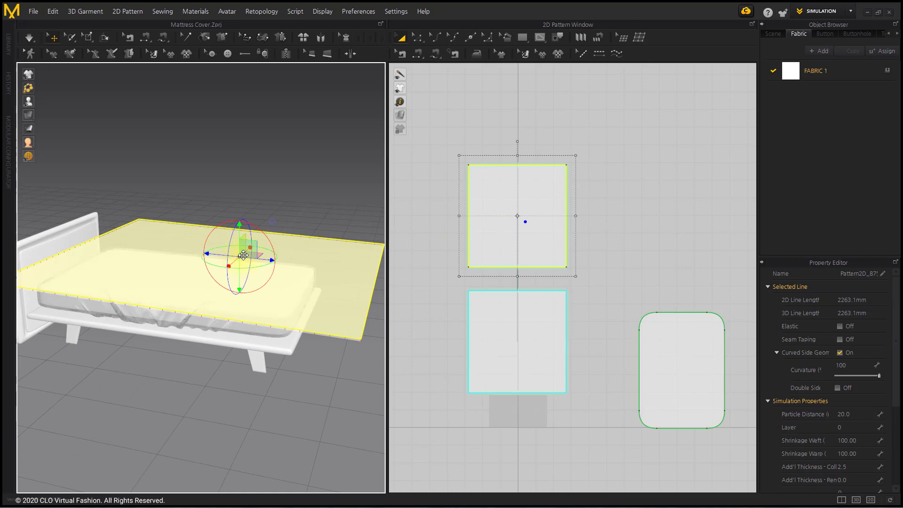
pyautogui.moveTo(244, 260); pyautogui.dragTo(255, 219)
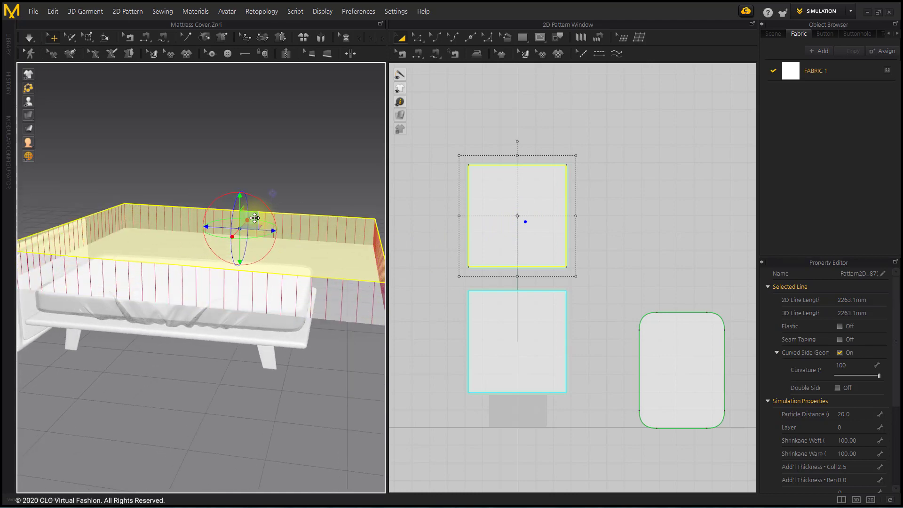
pyautogui.moveTo(255, 218); pyautogui.dragTo(259, 209)
pyautogui.moveTo(259, 209)
pyautogui.mouseDown(button='right')
pyautogui.moveTo(269, 228)
pyautogui.moveTo(254, 253)
pyautogui.moveTo(258, 215)
pyautogui.mouseUp(button='right')
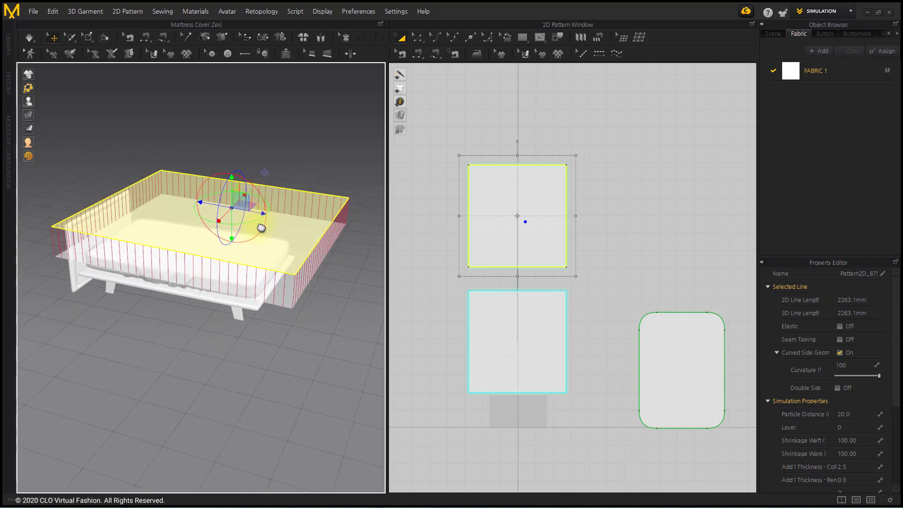
# Step: Show 3D patterns as solid white and freeze the original lower sheet
pyautogui.click(108, 115)
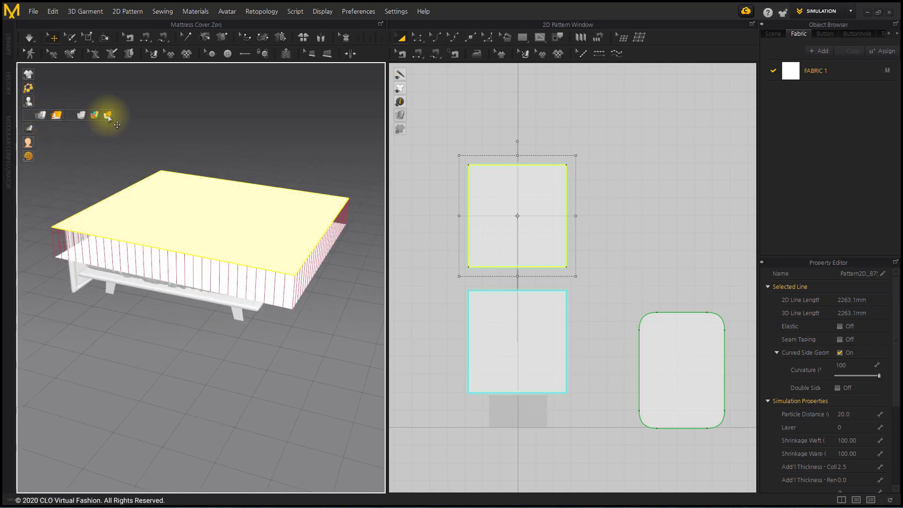
pyautogui.click(363, 229)
pyautogui.rightClick(288, 302)
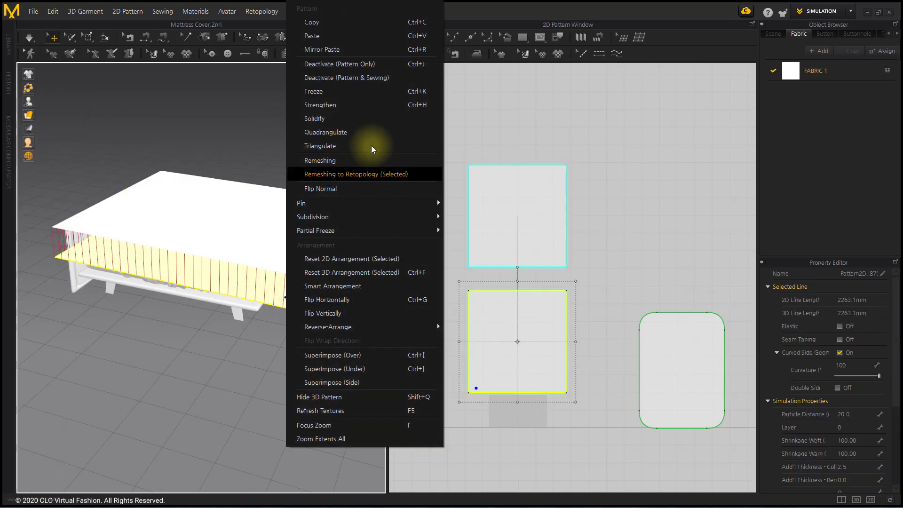
pyautogui.click(336, 95)
pyautogui.click(329, 103)
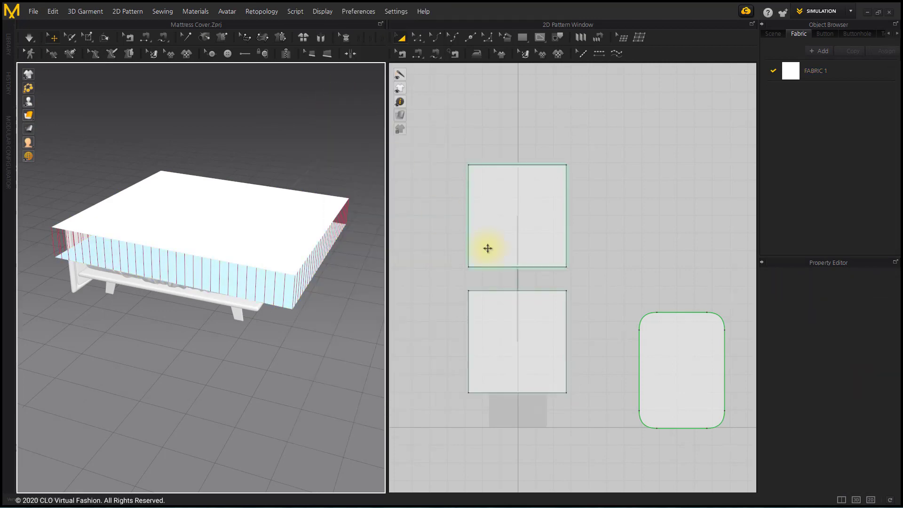
pyautogui.rightClick(549, 205)
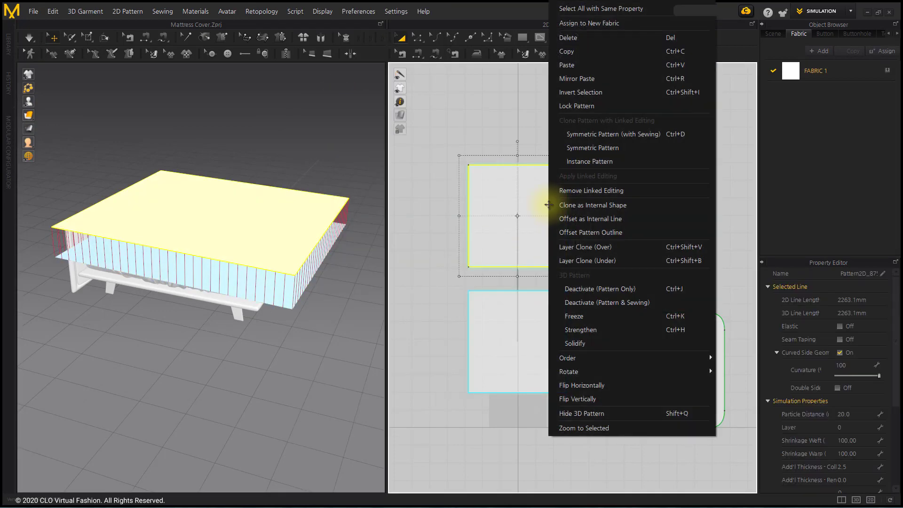
pyautogui.click(573, 197)
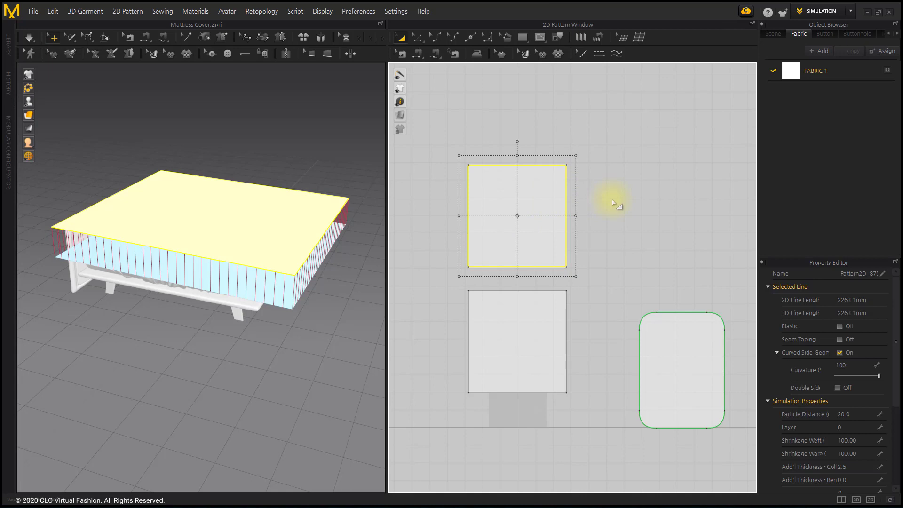
# Step: Scale the upper sheet outward so it overhangs the bed
pyautogui.click(613, 205)
pyautogui.click(528, 212)
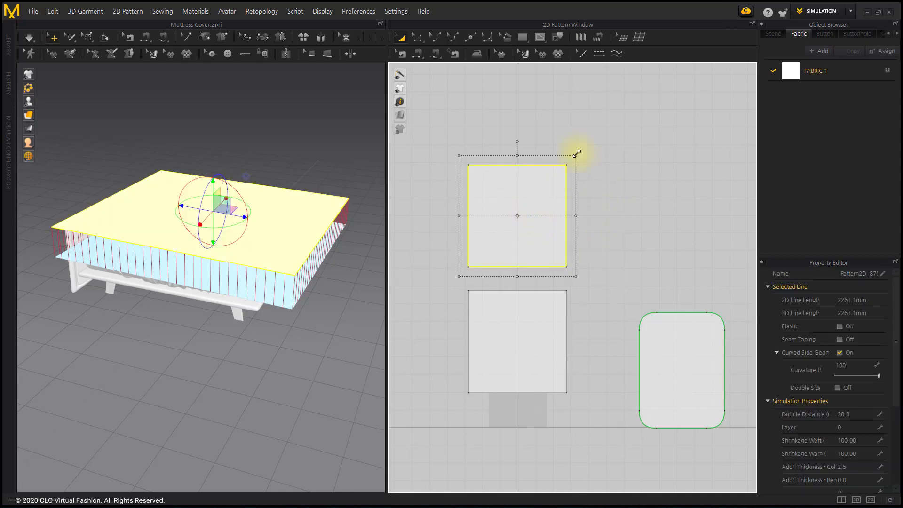
pyautogui.moveTo(577, 156); pyautogui.dragTo(591, 145)
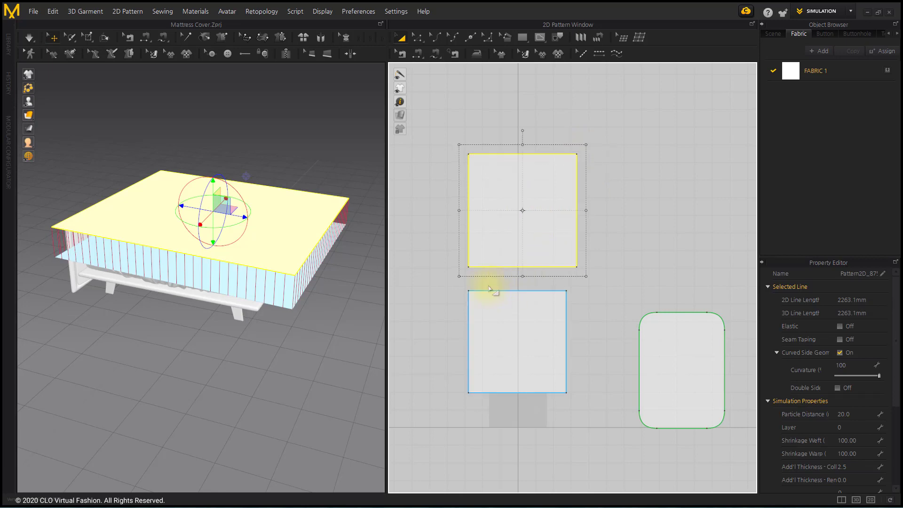
pyautogui.moveTo(459, 277); pyautogui.dragTo(448, 289)
pyautogui.moveTo(237, 308)
pyautogui.mouseDown(button='right')
pyautogui.moveTo(256, 315)
pyautogui.moveTo(204, 313)
pyautogui.mouseUp(button='right')
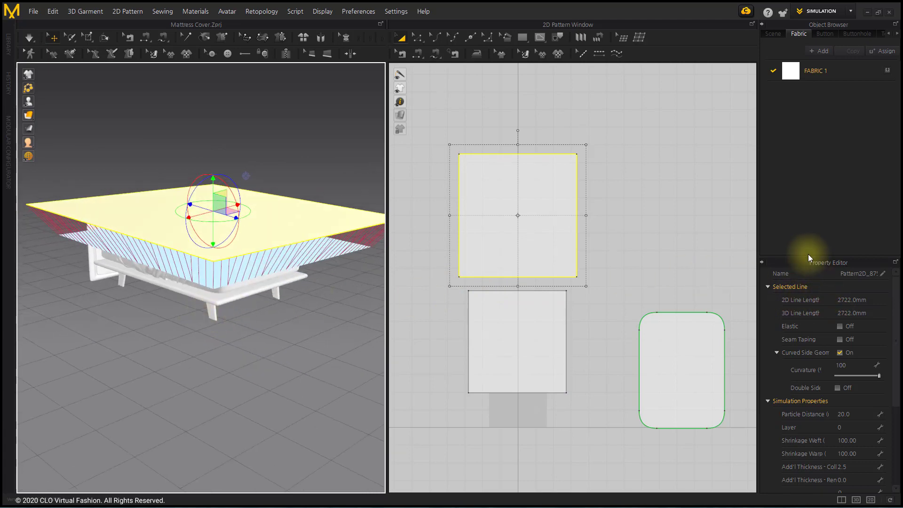
# Step: Set the upper sheet's particle distance to 5
pyautogui.moveTo(806, 257); pyautogui.dragTo(807, 125)
pyautogui.click(853, 328)
pyautogui.write('5')
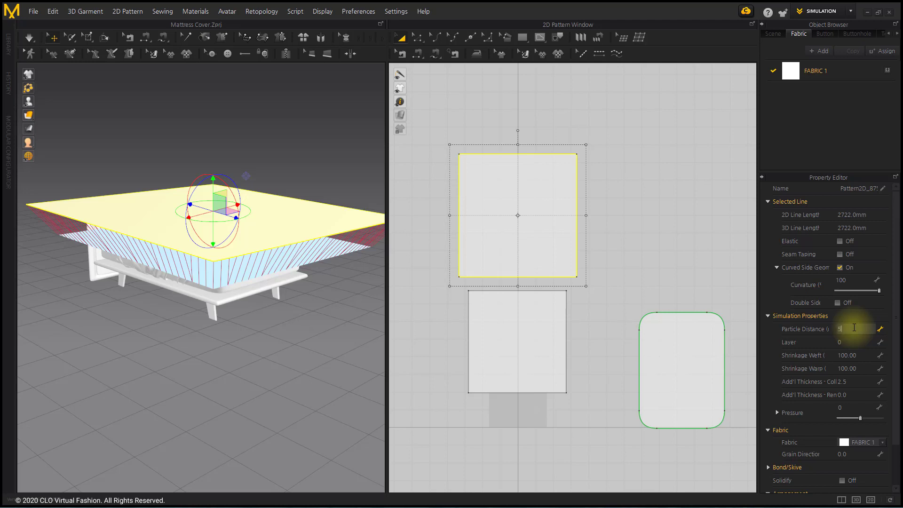
pyautogui.press('Return')
# Step: Select both sheets, add FABRIC 2, and apply the Cotton_Twill physical preset
pyautogui.click(609, 228)
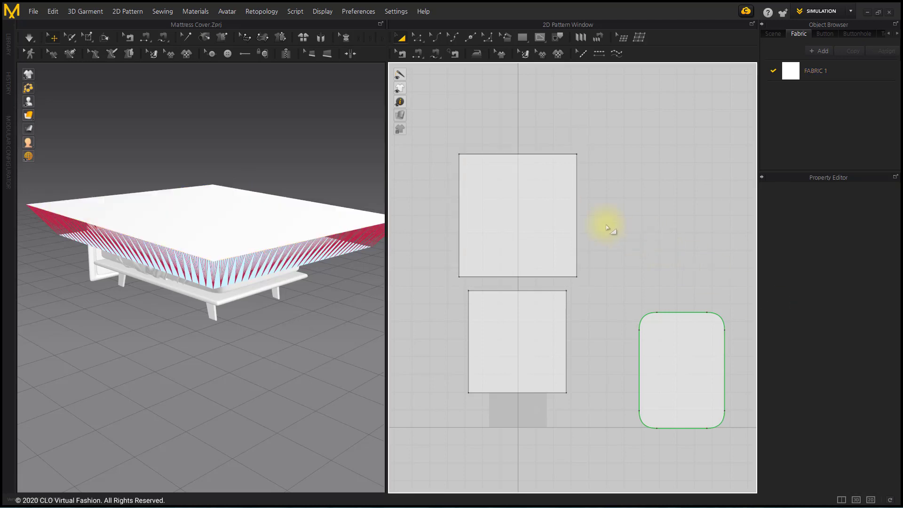
pyautogui.moveTo(437, 127); pyautogui.dragTo(597, 441)
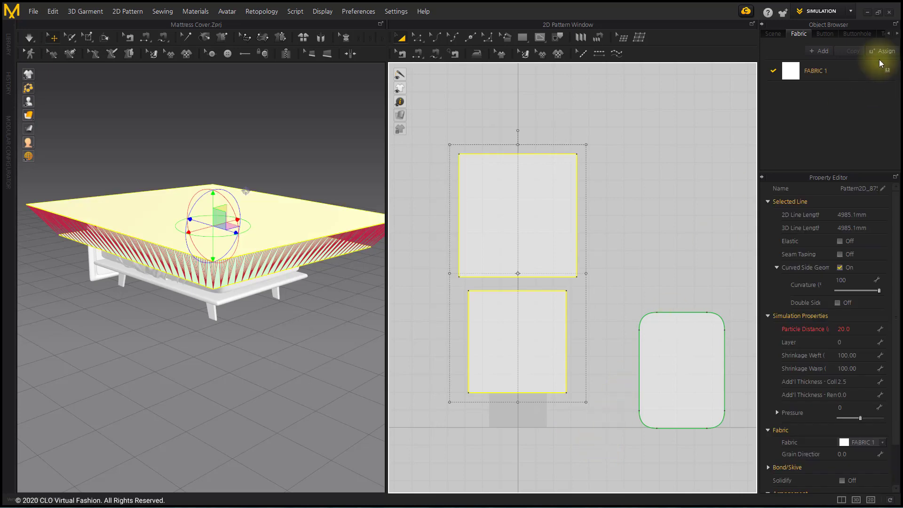
pyautogui.click(883, 57)
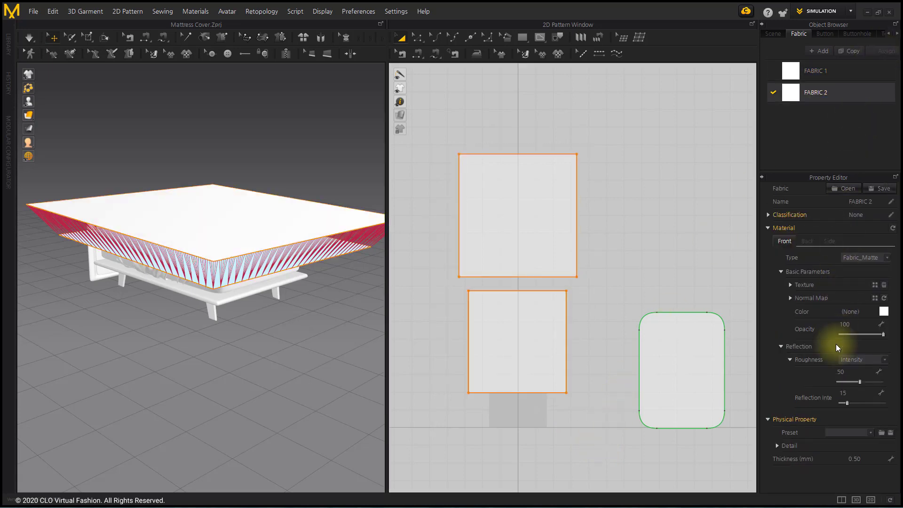
pyautogui.click(847, 434)
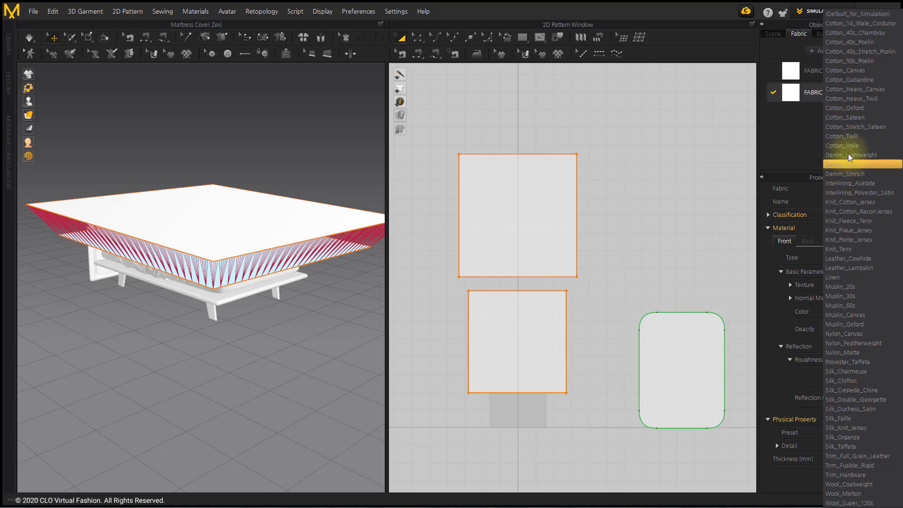
pyautogui.click(868, 137)
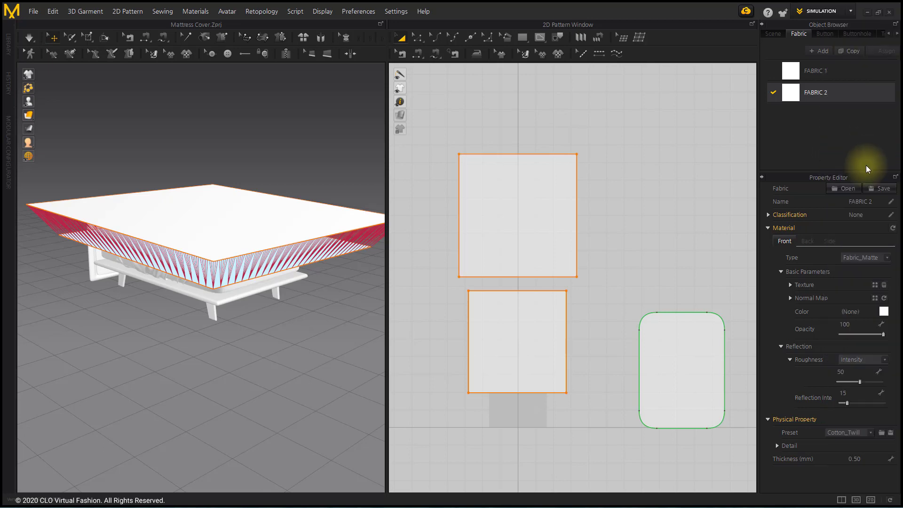
pyautogui.click(618, 321)
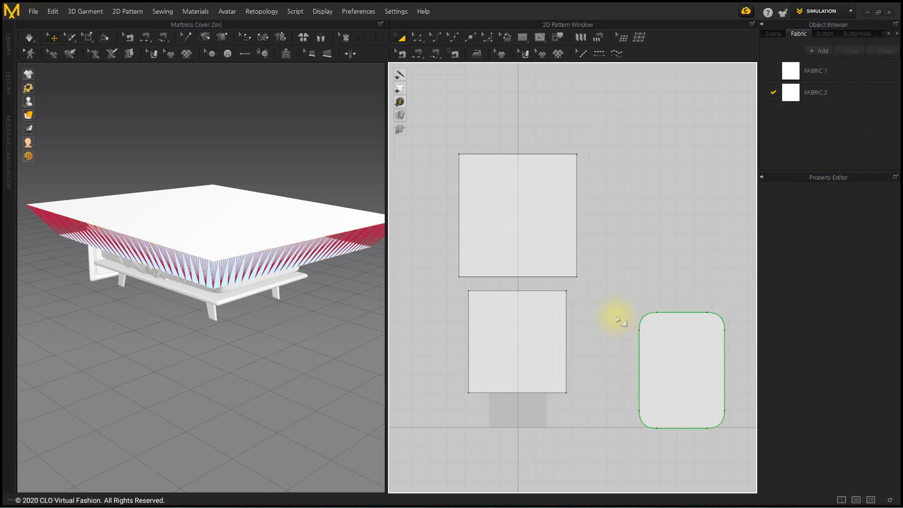
# Step: Make the lower sheet's outline elastic at ratio 95, then start simulation
pyautogui.click(542, 338)
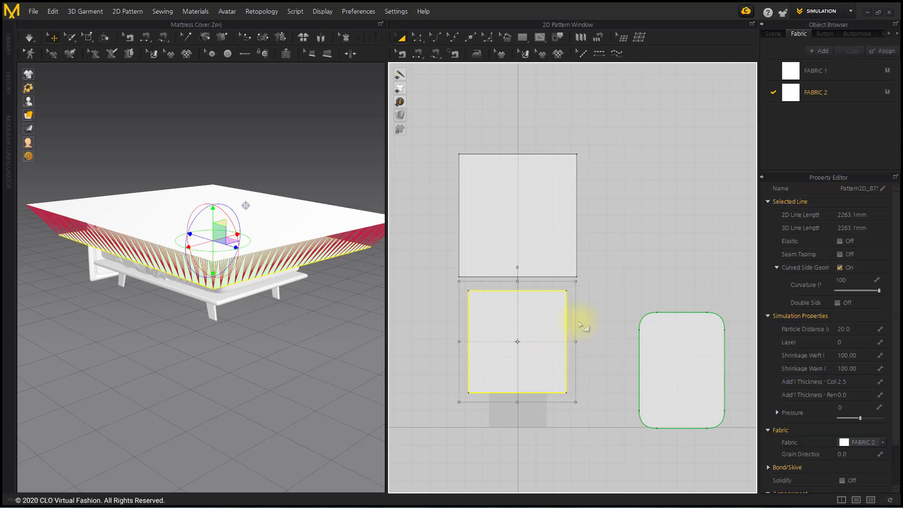
pyautogui.click(840, 241)
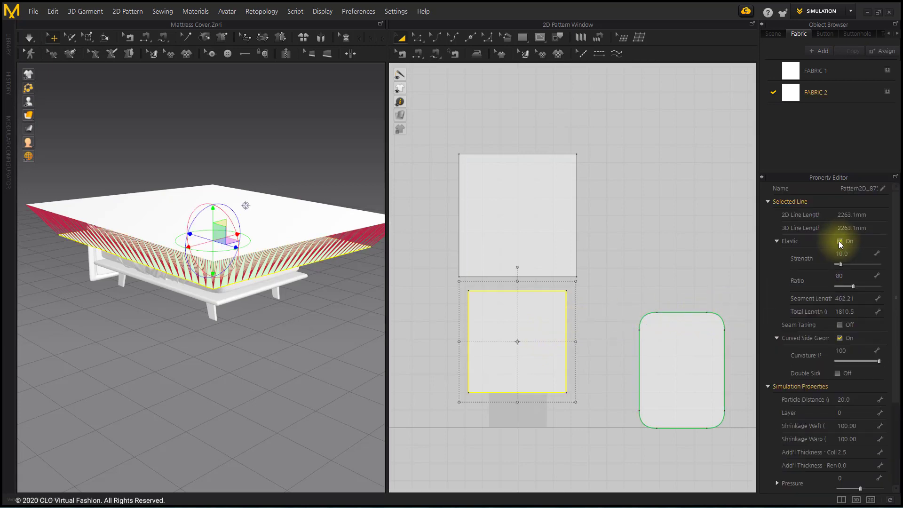
pyautogui.click(854, 277)
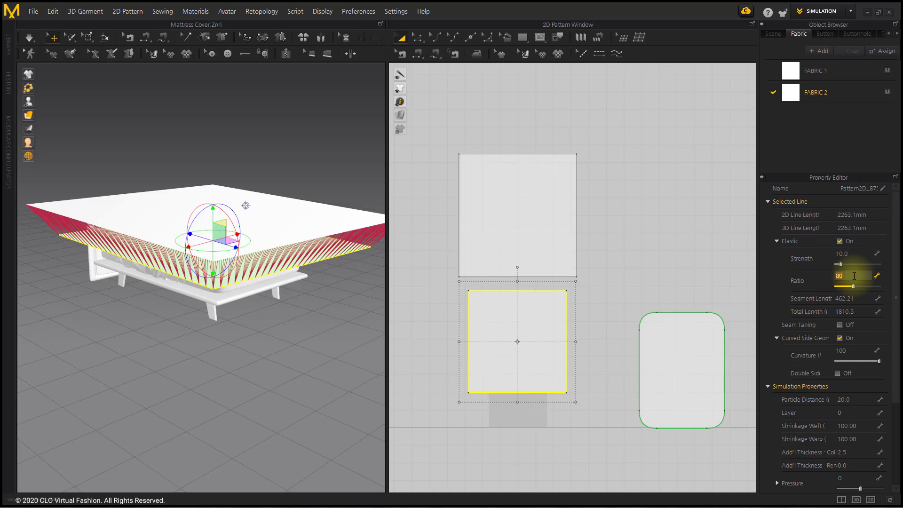
pyautogui.write('95')
pyautogui.press('Return')
pyautogui.click(313, 315)
pyautogui.press('space')
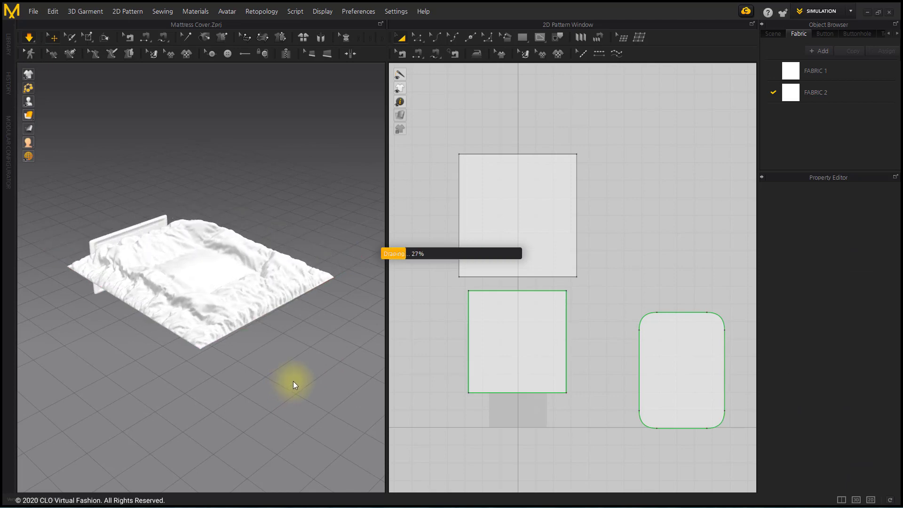
# Step: Drag the draping comforter to work natural wrinkles into it
pyautogui.moveTo(218, 253); pyautogui.dragTo(216, 283, button='right')
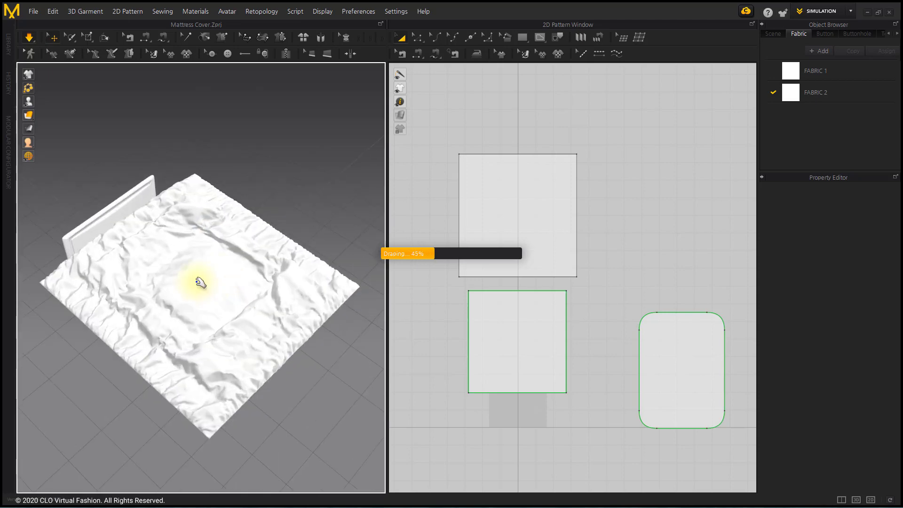
pyautogui.click(202, 298)
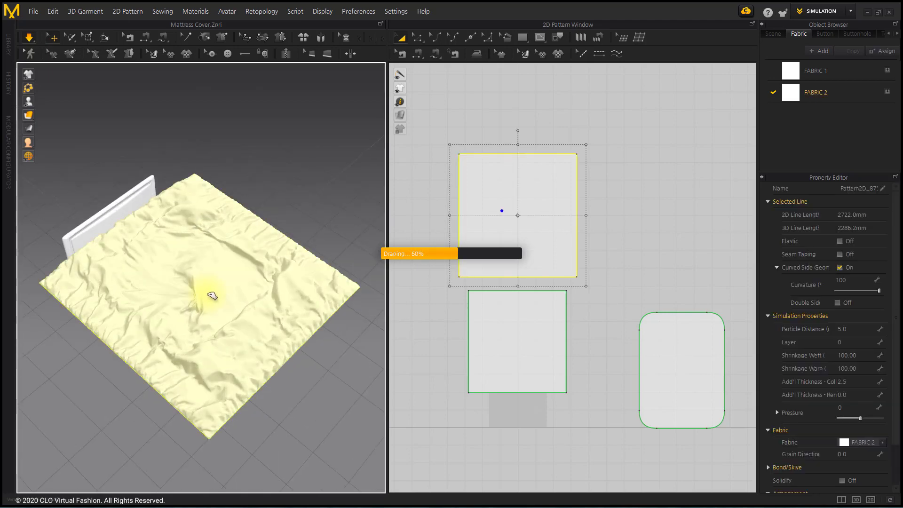
pyautogui.moveTo(212, 296)
pyautogui.mouseDown()
pyautogui.moveTo(202, 244)
pyautogui.moveTo(249, 326)
pyautogui.moveTo(192, 301)
pyautogui.mouseUp()
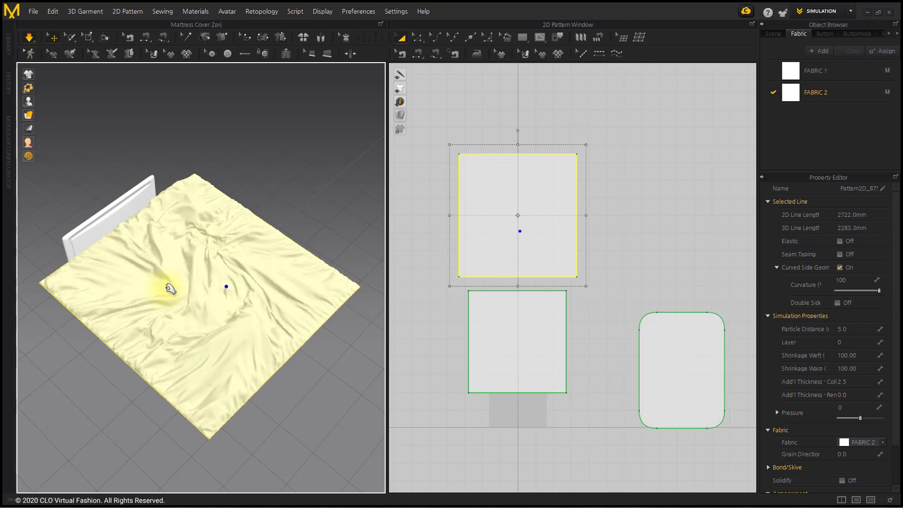
pyautogui.moveTo(288, 356); pyautogui.dragTo(191, 259, button='right')
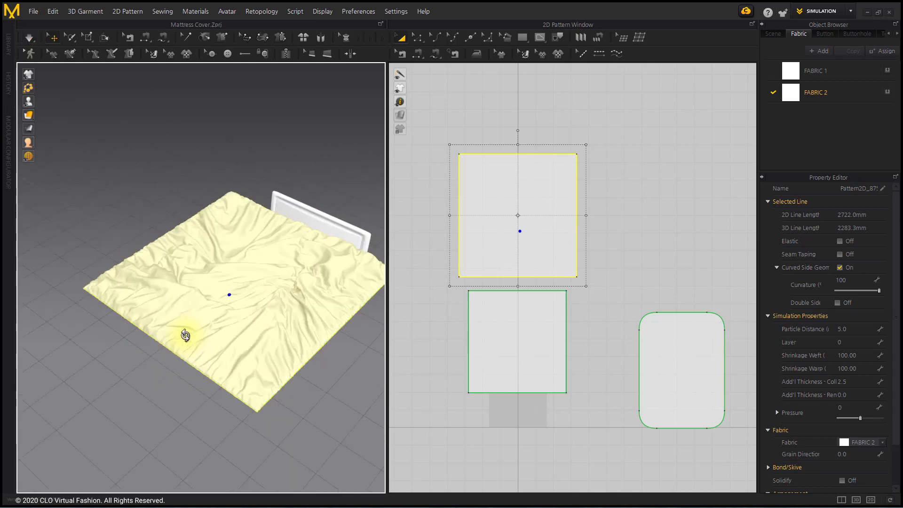
pyautogui.rightClick(272, 258)
# Step: Switch to the full-width 3D-only layout and turn on simulation
pyautogui.click(306, 85)
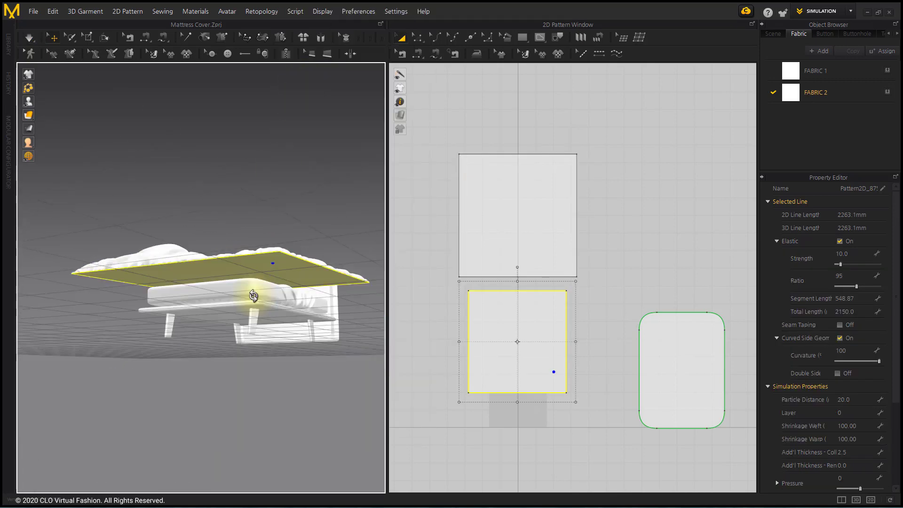
pyautogui.moveTo(252, 292); pyautogui.dragTo(328, 329, button='right')
pyautogui.click(856, 500)
pyautogui.moveTo(550, 339); pyautogui.dragTo(499, 325, button='right')
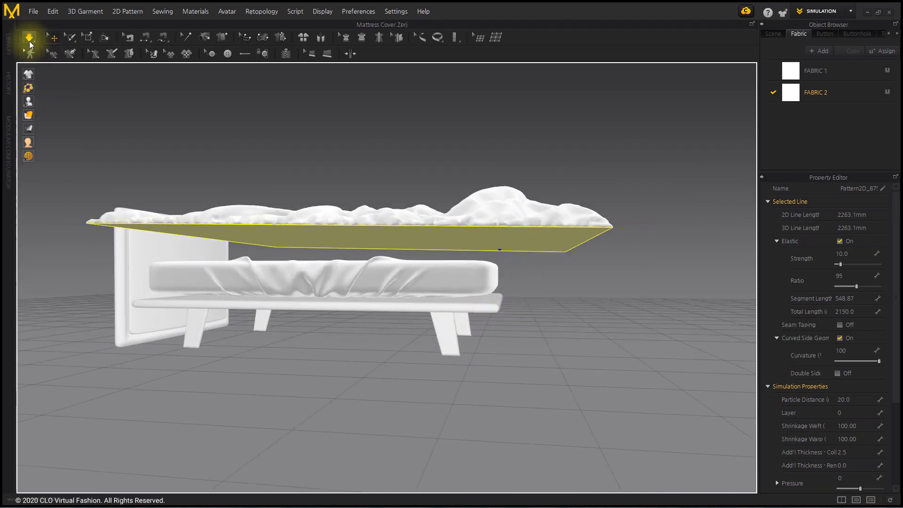
pyautogui.click(29, 38)
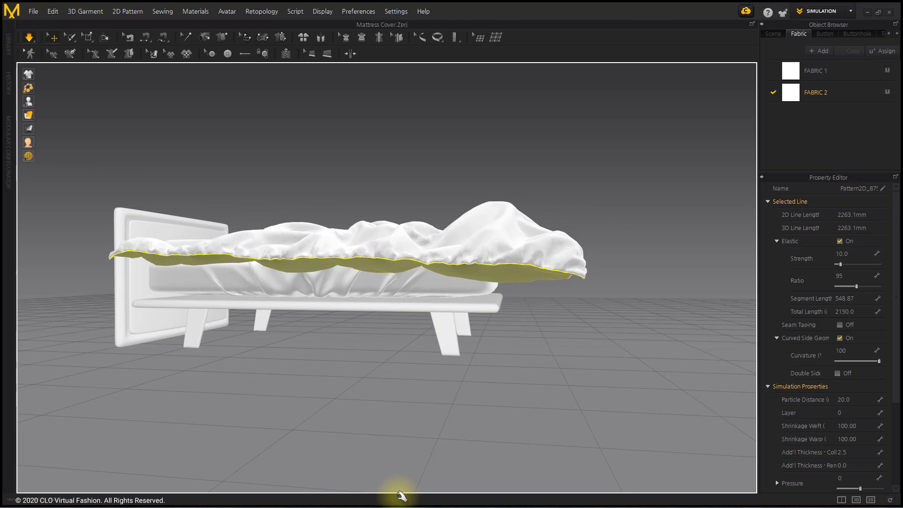
# Step: Stretch the comforter's edges so it hangs loosely over the bed
pyautogui.moveTo(609, 379); pyautogui.dragTo(615, 391, button='right')
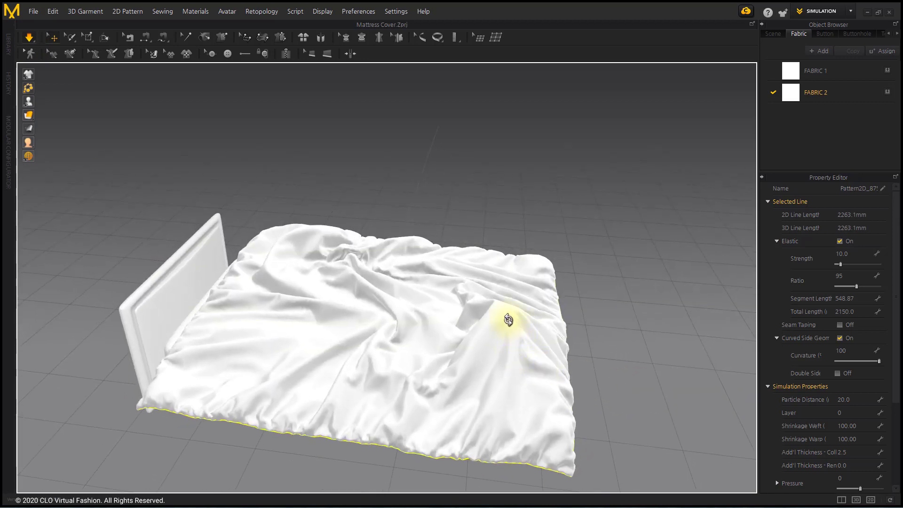
pyautogui.click(504, 325)
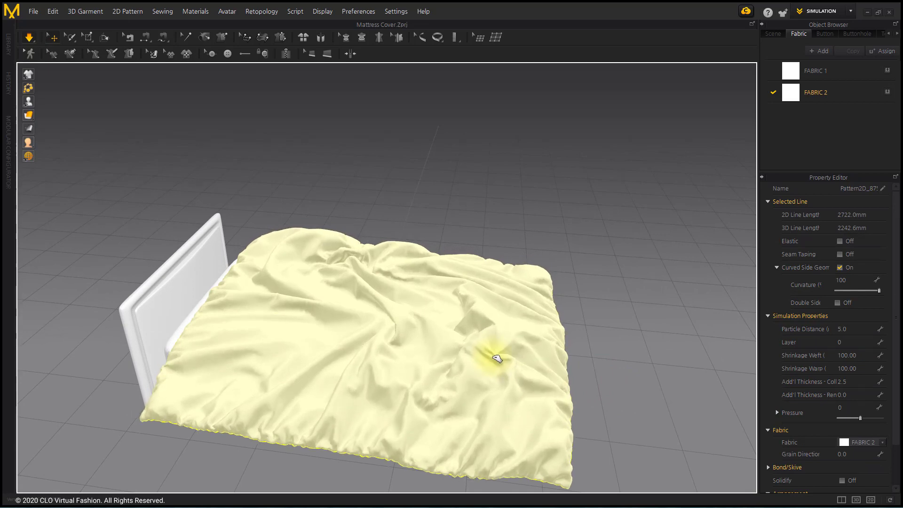
pyautogui.click(529, 430)
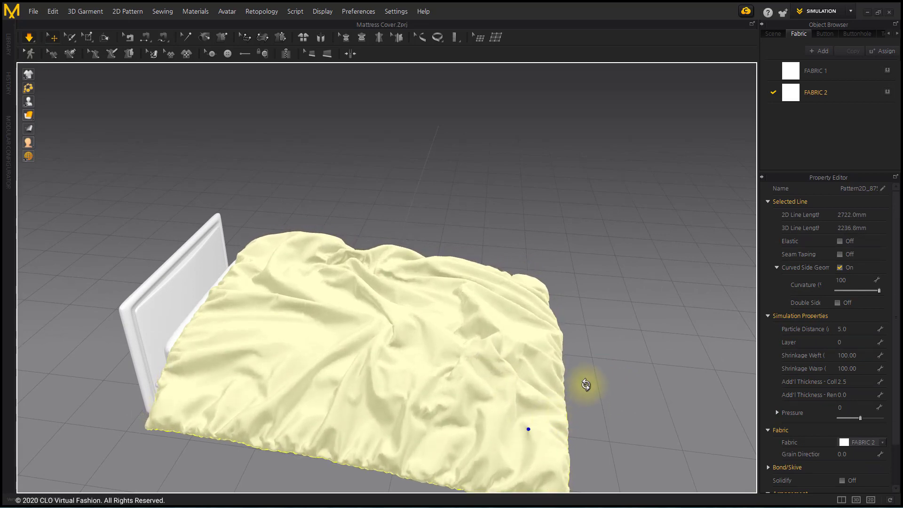
pyautogui.moveTo(585, 385); pyautogui.dragTo(570, 391, button='right')
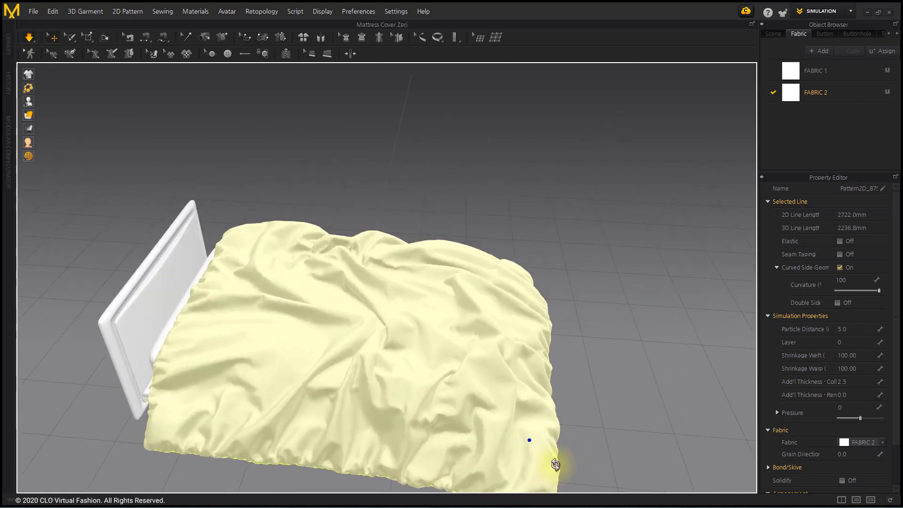
pyautogui.moveTo(492, 435); pyautogui.dragTo(539, 422, button='right')
pyautogui.scroll(-2, 536, 410)
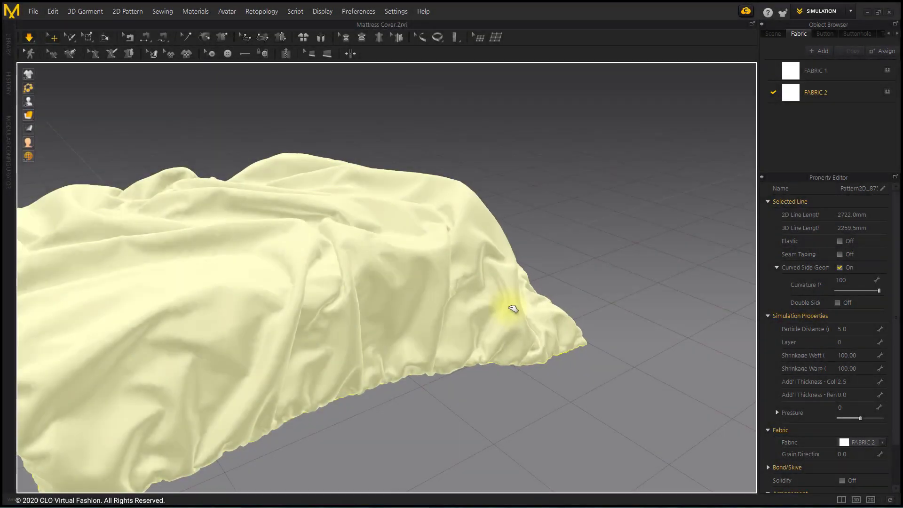
pyautogui.moveTo(510, 308)
pyautogui.mouseDown()
pyautogui.moveTo(518, 338)
pyautogui.moveTo(563, 363)
pyautogui.mouseUp()
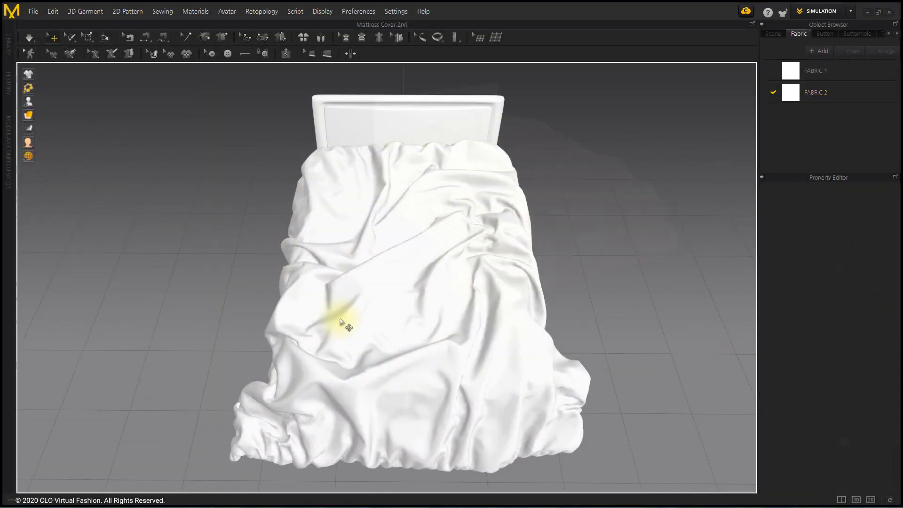
pyautogui.moveTo(411, 370)
pyautogui.mouseDown(button='right')
pyautogui.moveTo(439, 339)
pyautogui.moveTo(494, 353)
pyautogui.mouseUp(button='right')
pyautogui.scroll(-3, 565, 421)
# Step: Restore the 3D plus 2D pattern layout and box-select both comforter pattern pieces
pyautogui.moveTo(530, 428); pyautogui.dragTo(492, 448, button='middle')
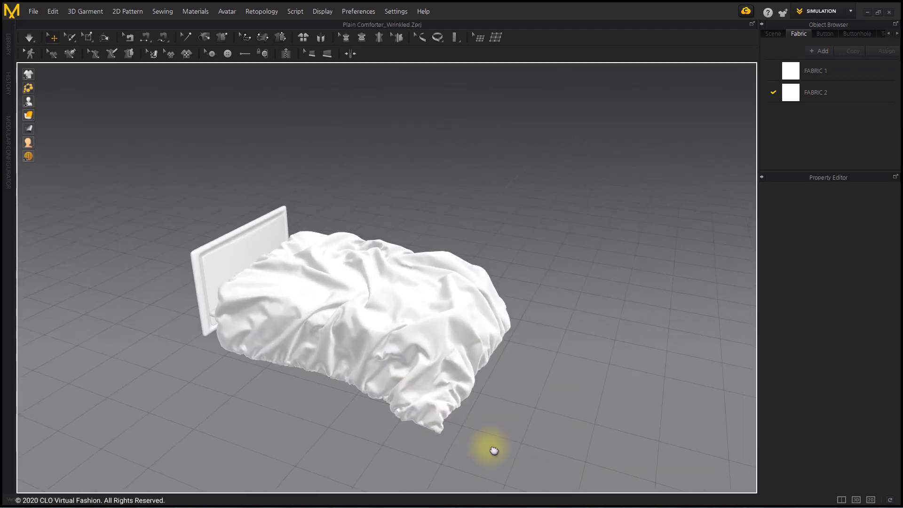
pyautogui.click(841, 500)
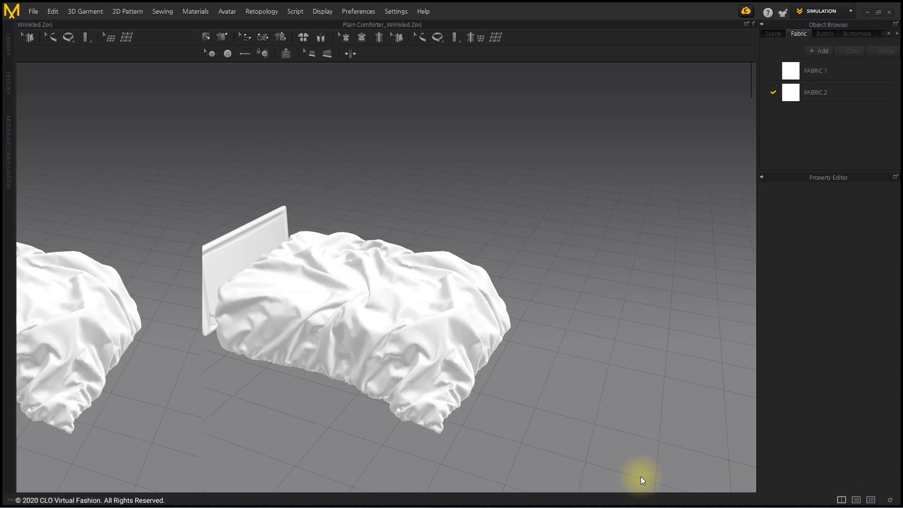
pyautogui.moveTo(202, 323); pyautogui.dragTo(210, 313, button='right')
pyautogui.moveTo(210, 312); pyautogui.dragTo(238, 327, button='middle')
pyautogui.moveTo(428, 109); pyautogui.dragTo(598, 411)
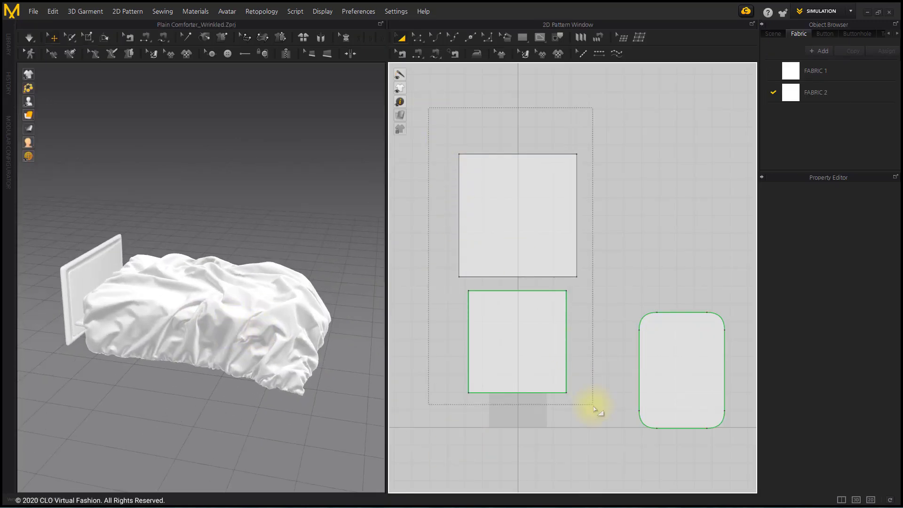
pyautogui.moveTo(515, 425); pyautogui.dragTo(516, 425)
# Step: Apply Reset 3D Arrangement (Selected) to the comforter pieces
pyautogui.rightClick(249, 324)
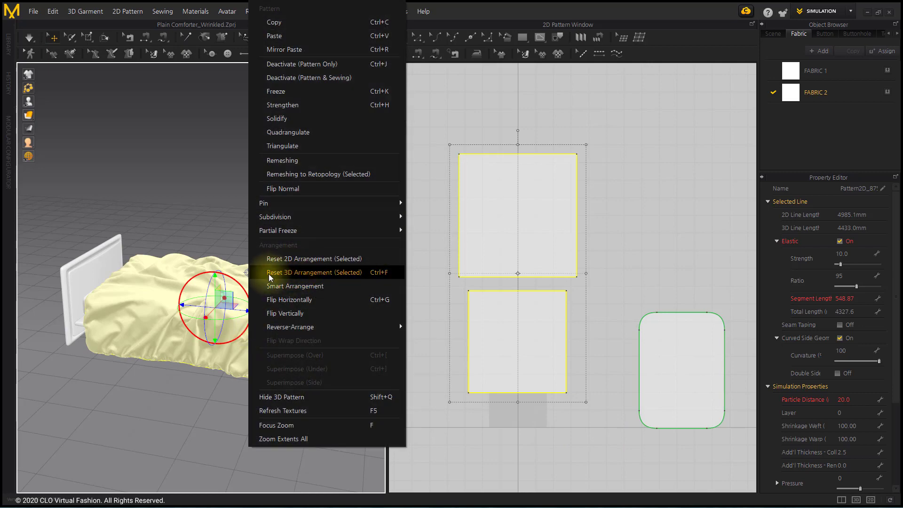
pyautogui.click(353, 273)
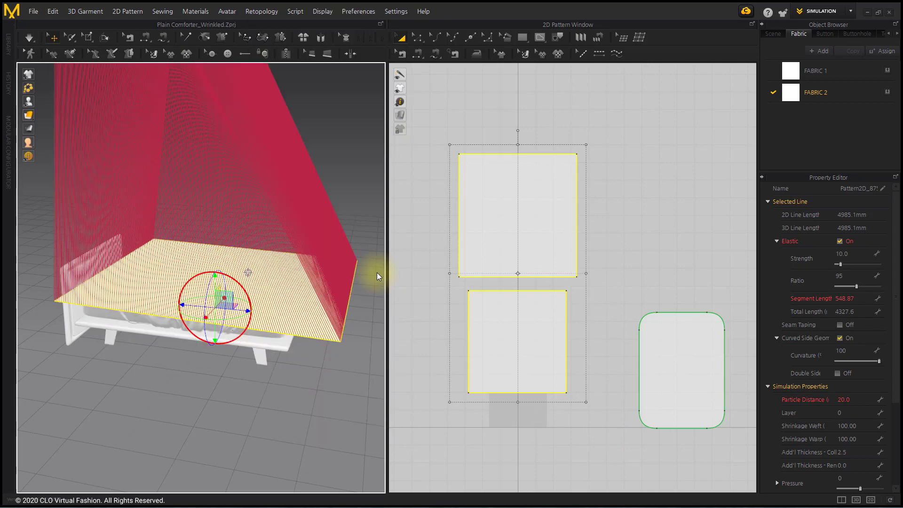
pyautogui.moveTo(275, 269); pyautogui.dragTo(268, 381, button='right')
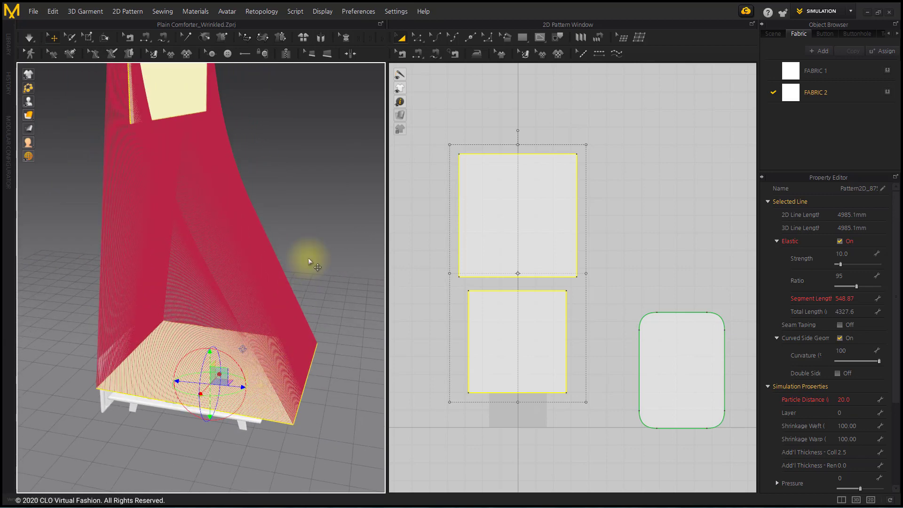
pyautogui.click(312, 245)
# Step: Apply Smart Arrangement to the top panel so it sits flat above the bed
pyautogui.click(170, 87)
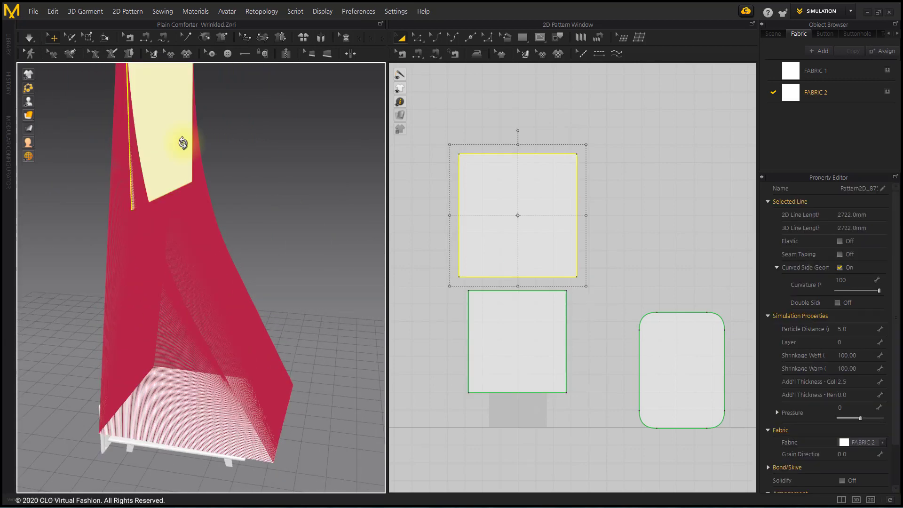
pyautogui.rightClick(182, 142)
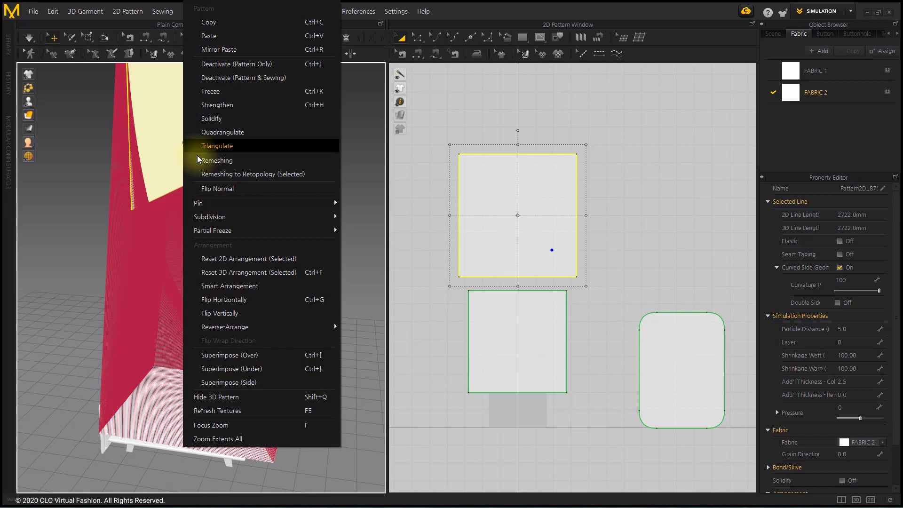
pyautogui.click(234, 288)
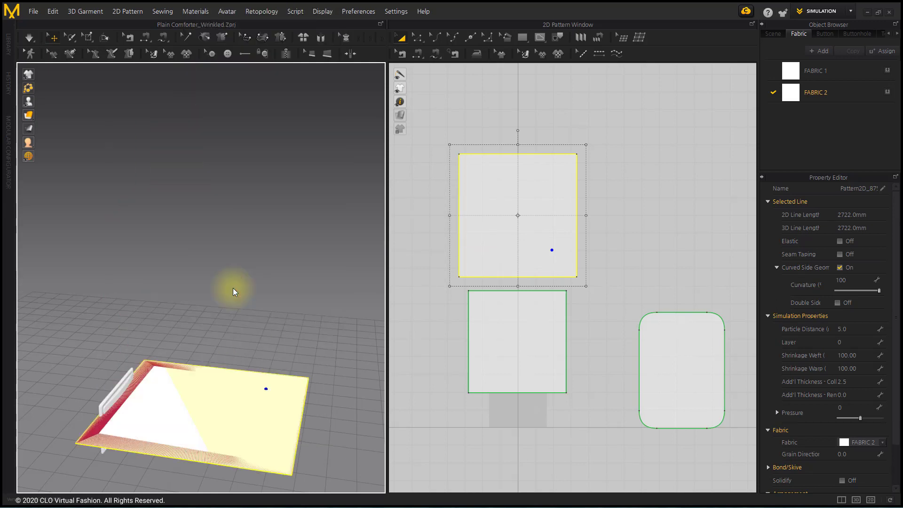
pyautogui.moveTo(268, 414); pyautogui.dragTo(267, 370, button='right')
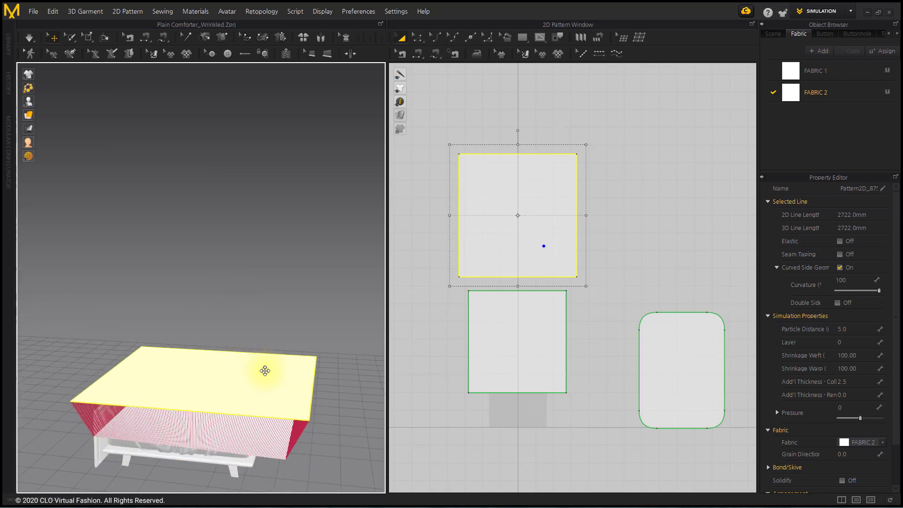
pyautogui.moveTo(309, 399)
pyautogui.mouseDown(button='right')
pyautogui.moveTo(235, 397)
pyautogui.moveTo(268, 264)
pyautogui.moveTo(285, 304)
pyautogui.mouseUp(button='right')
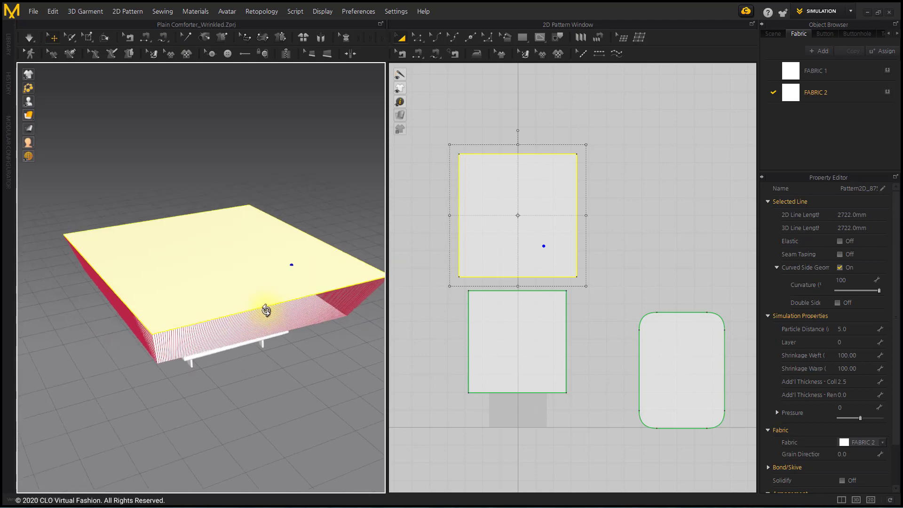
# Step: Enter a smaller size for the top comforter panel so the flat box overhangs the bed less
pyautogui.click(589, 247)
pyautogui.scroll(2, 550, 230)
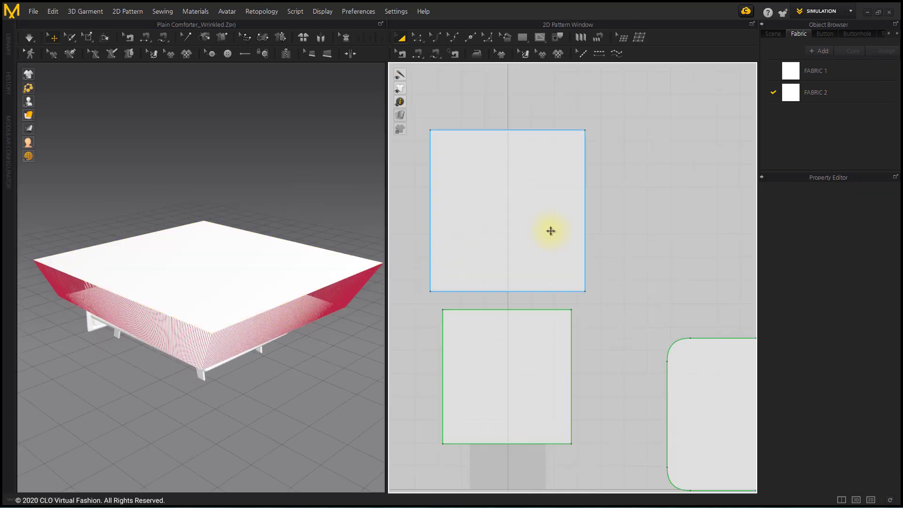
pyautogui.moveTo(551, 230); pyautogui.dragTo(593, 233, button='right')
pyautogui.scroll(2, 593, 234)
pyautogui.click(559, 185)
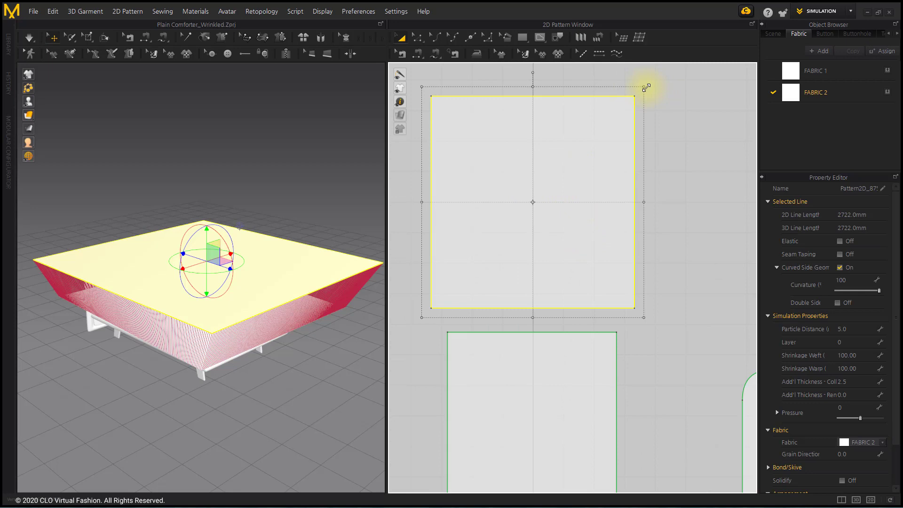
pyautogui.click(423, 319)
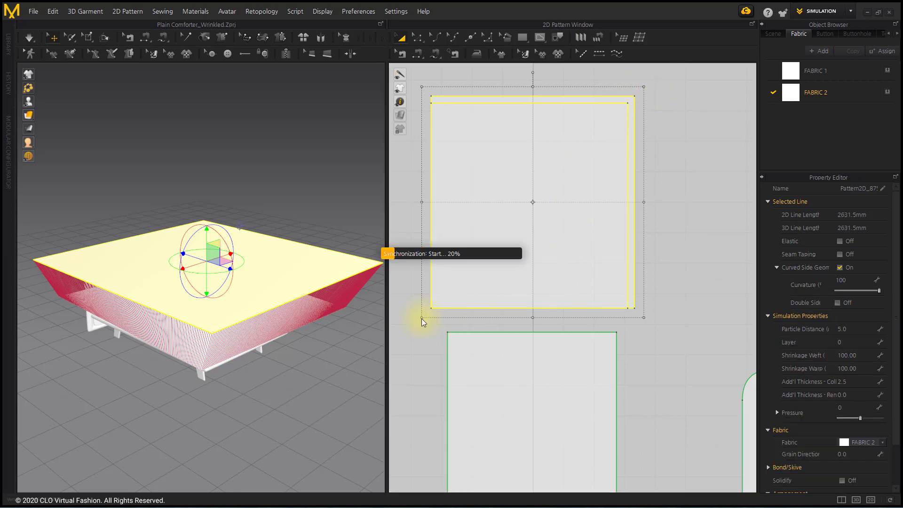
pyautogui.write('20')
pyautogui.press('Return')
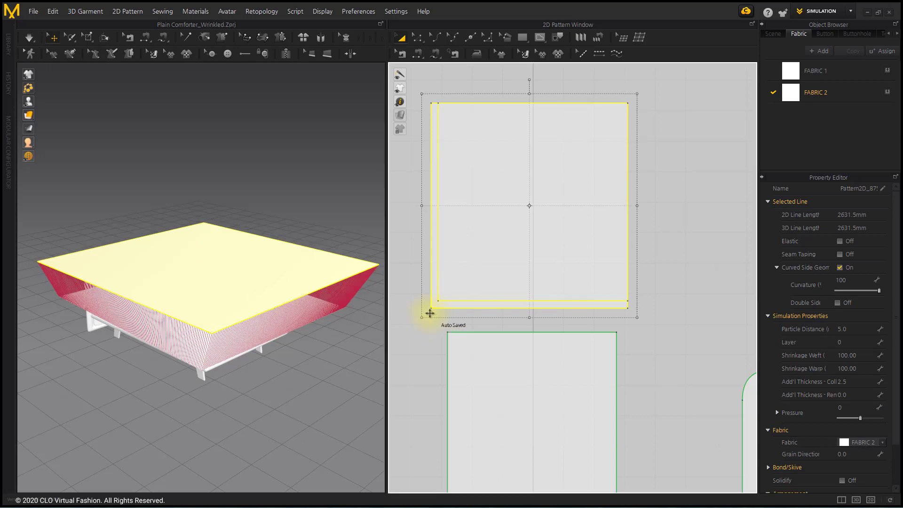
pyautogui.click(416, 351)
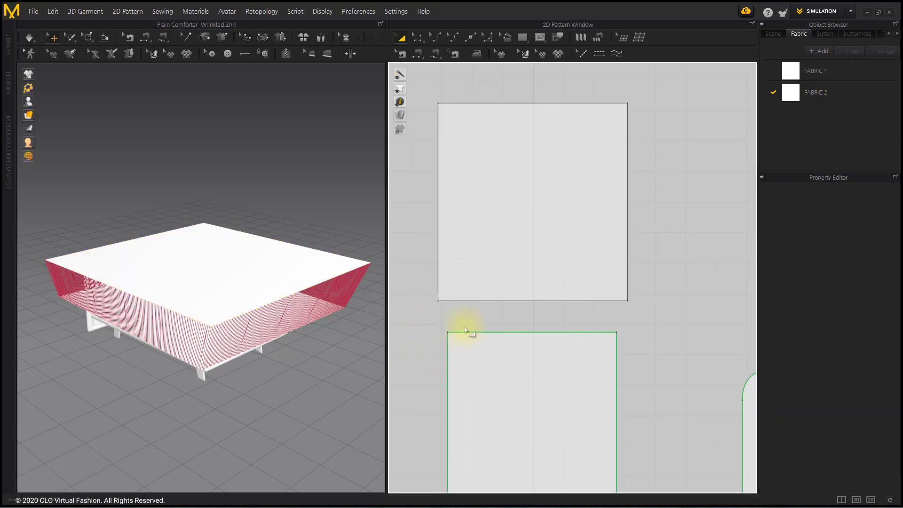
pyautogui.scroll(-2, 494, 258)
pyautogui.scroll(-1, 498, 258)
pyautogui.moveTo(219, 310); pyautogui.dragTo(228, 276)
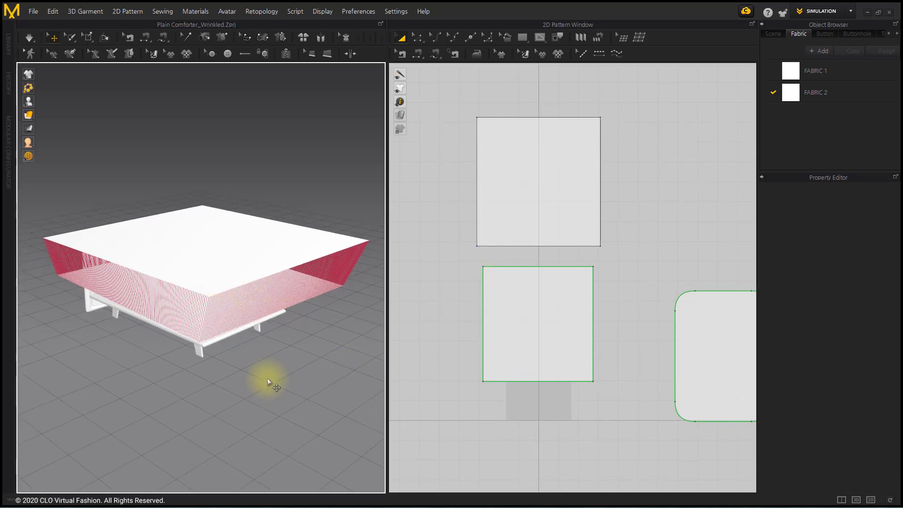
# Step: Set the top comforter panel's pressure to 0.5, leaving the bottom panel at -0.5
pyautogui.click(600, 230)
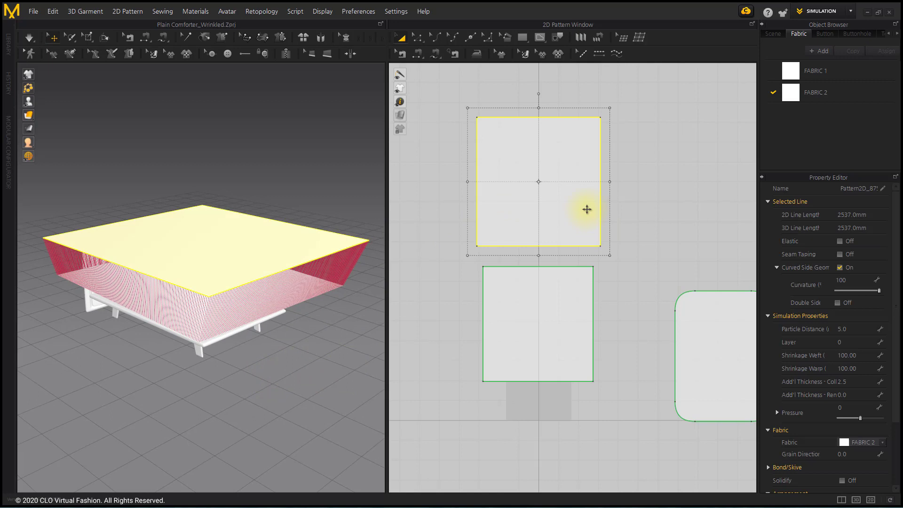
pyautogui.click(777, 413)
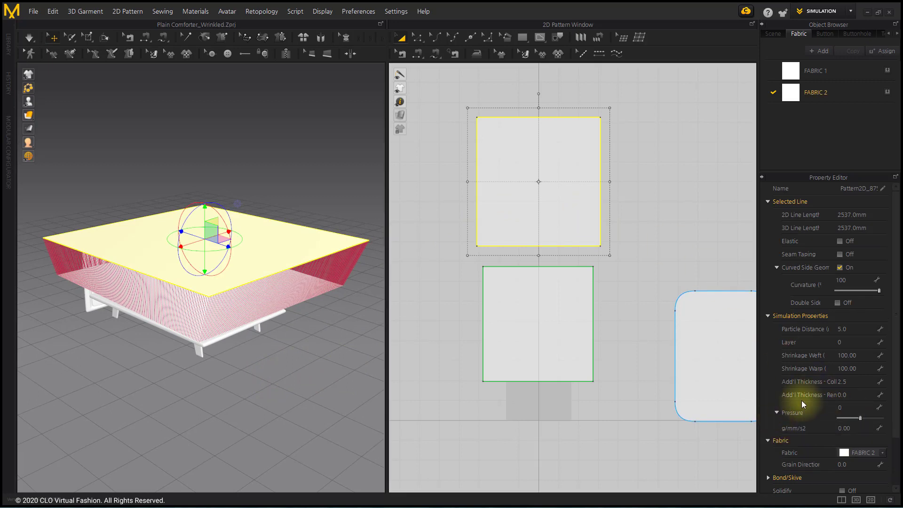
pyautogui.scroll(-2, 801, 400)
pyautogui.click(871, 370)
pyautogui.write('0.5')
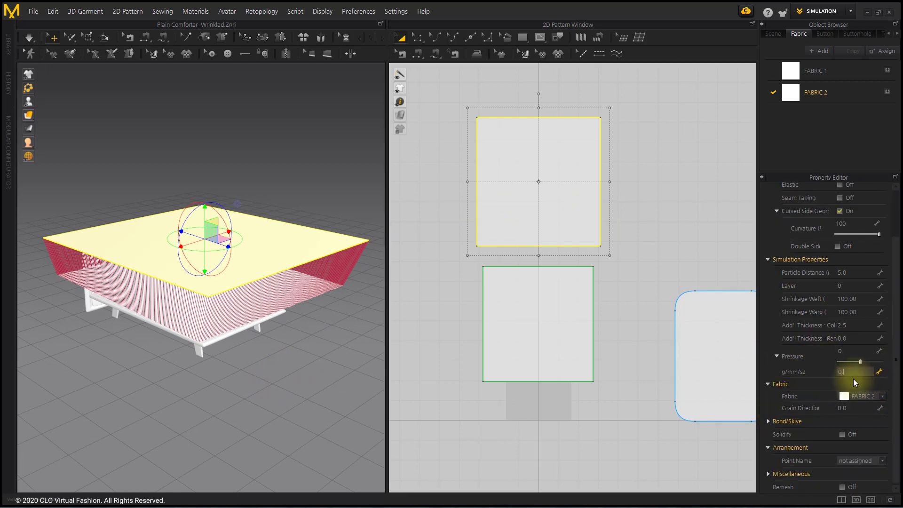
pyautogui.press('Return')
pyautogui.click(574, 327)
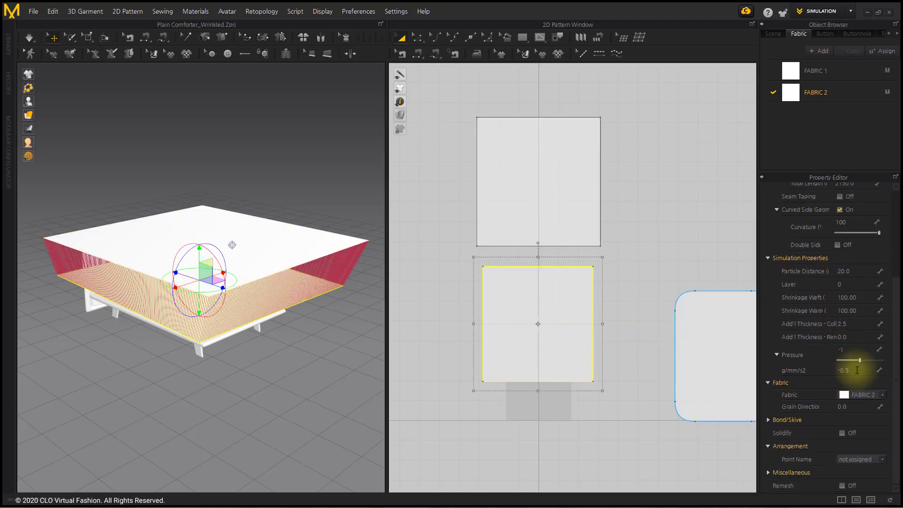
# Step: Deselect the panel and simulate so the comforter drops onto the bed and puffs up
pyautogui.rightClick(313, 299)
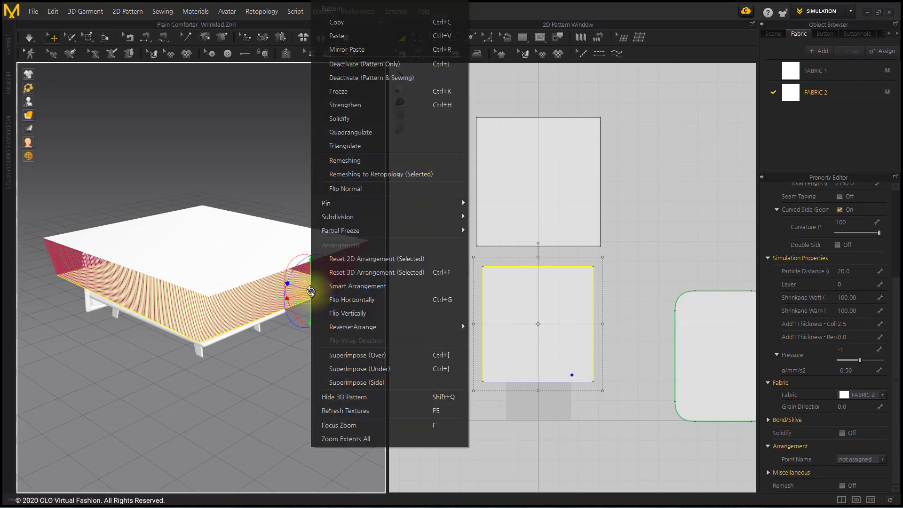
pyautogui.click(307, 335)
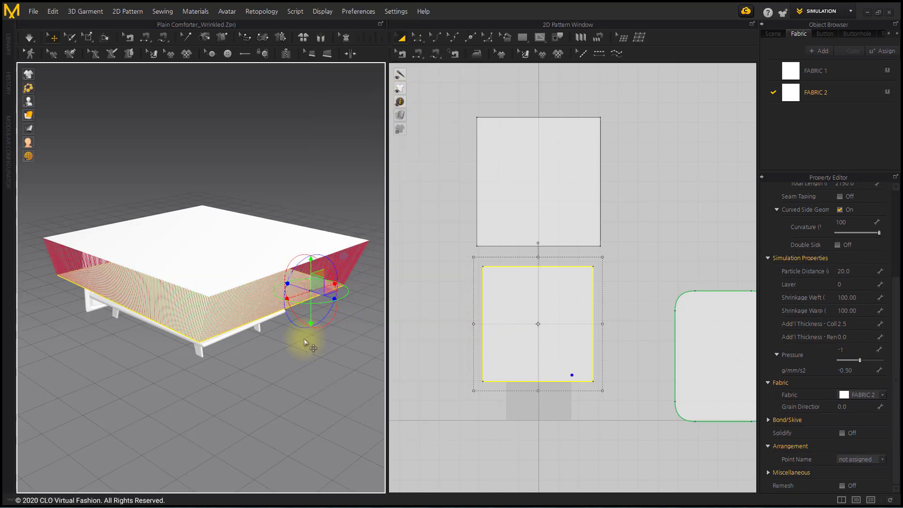
pyautogui.click(301, 385)
pyautogui.click(29, 38)
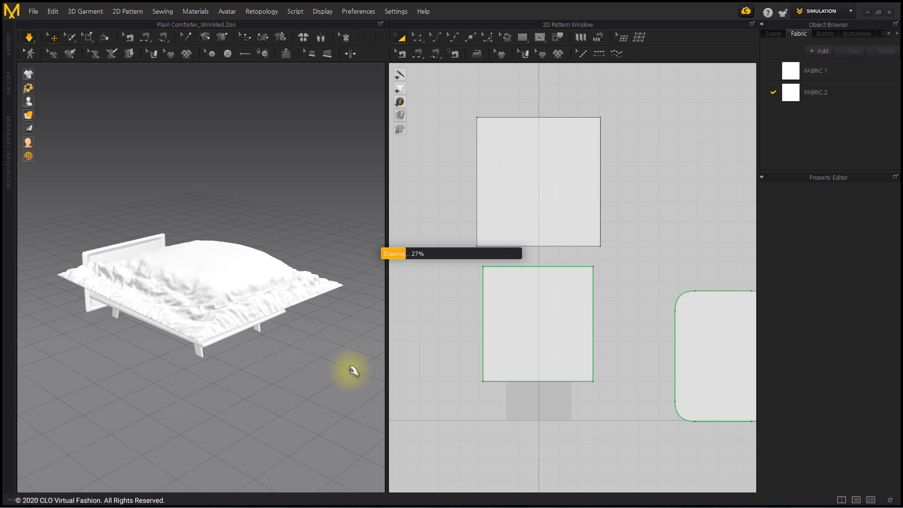
pyautogui.moveTo(290, 287); pyautogui.dragTo(284, 332, button='right')
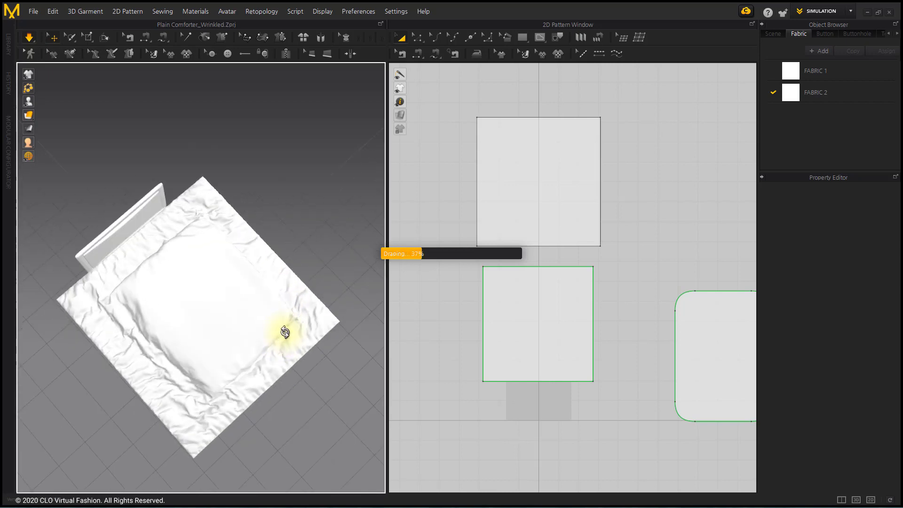
pyautogui.moveTo(282, 325); pyautogui.dragTo(286, 288, button='right')
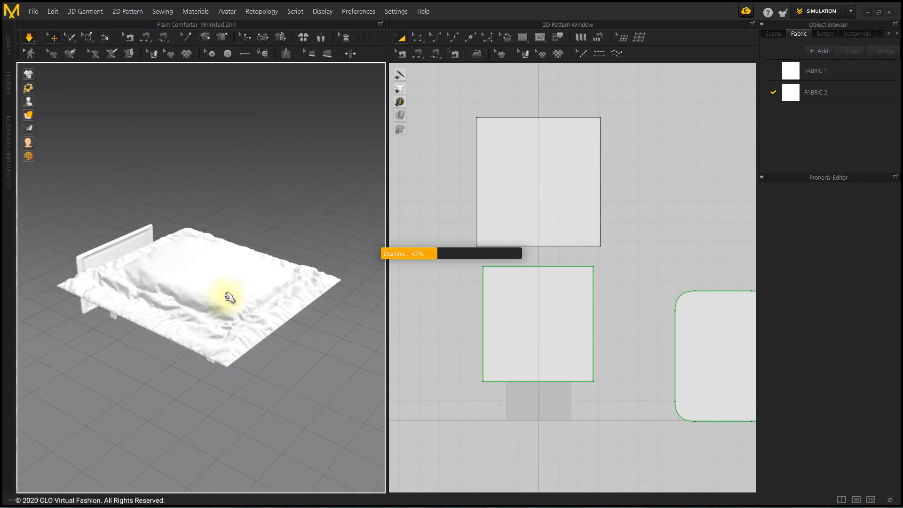
pyautogui.rightClick(229, 297)
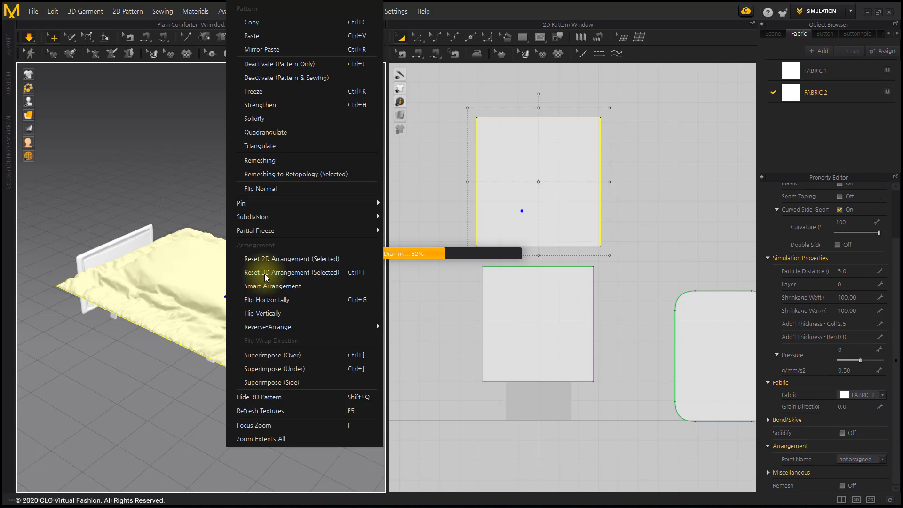
# Step: Reset the comforter's 3D arrangement, scale the top pattern down from its corner, and re-simulate
pyautogui.click(265, 272)
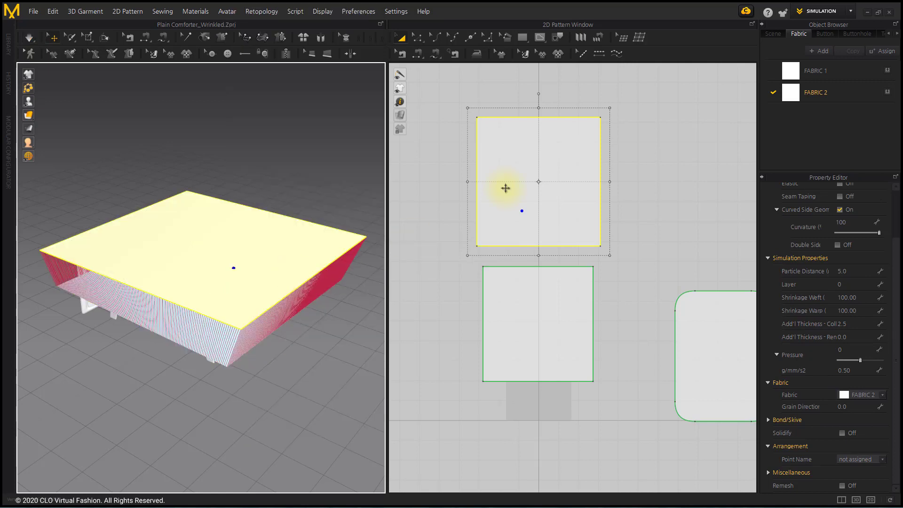
pyautogui.click(641, 154)
pyautogui.click(603, 115)
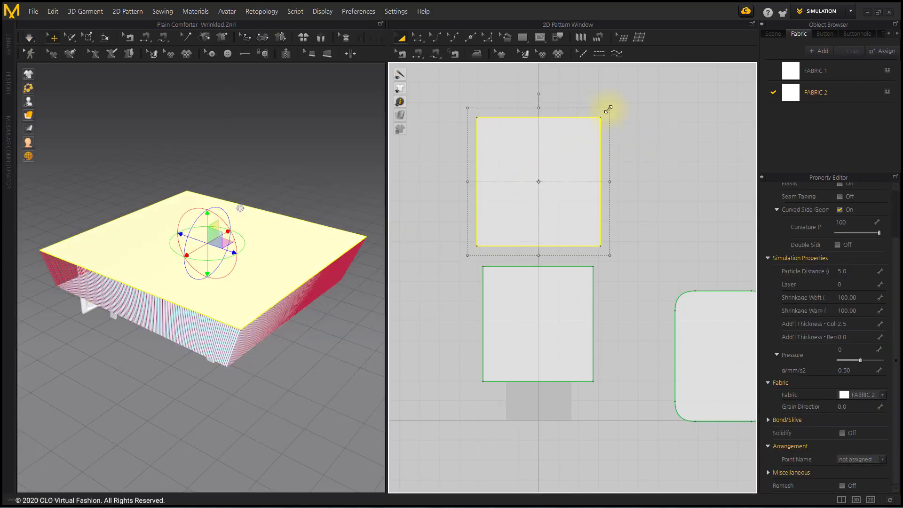
pyautogui.moveTo(608, 110); pyautogui.dragTo(606, 110)
pyautogui.moveTo(485, 247); pyautogui.dragTo(468, 256)
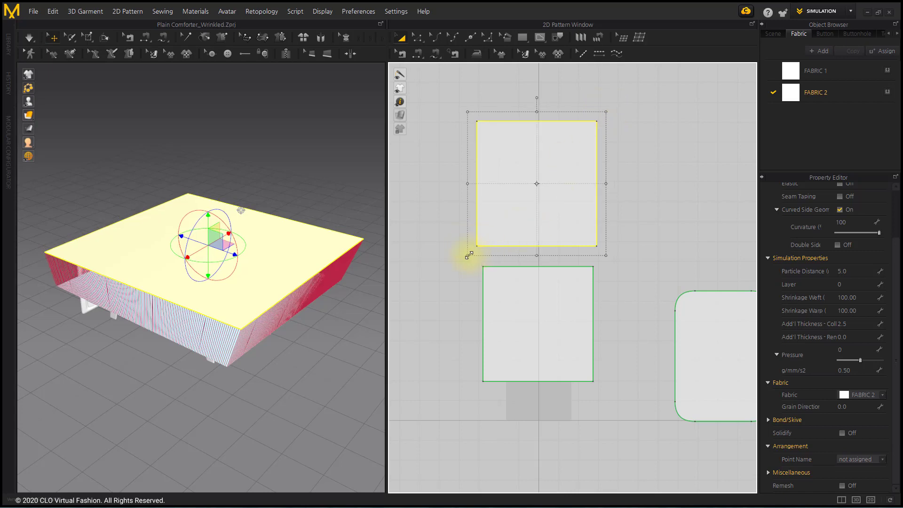
pyautogui.click(457, 294)
pyautogui.press('space')
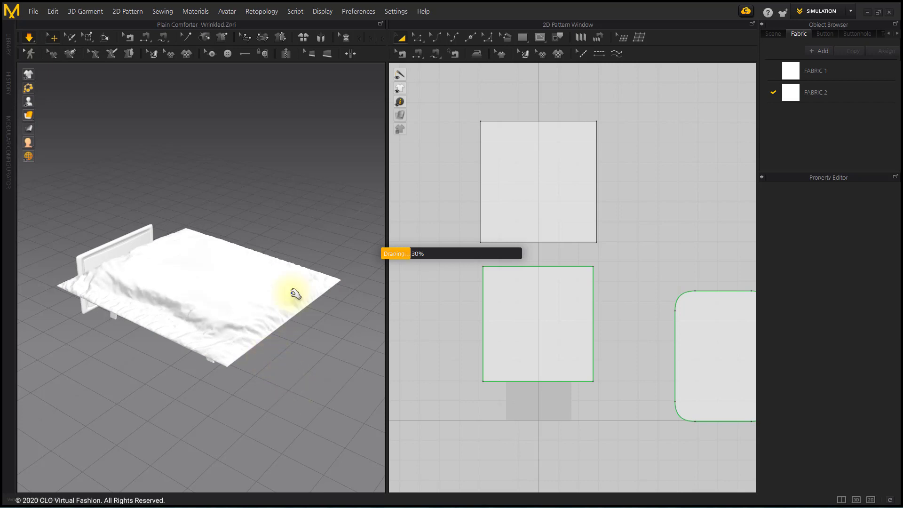
# Step: From a top view, drag several spots of the simulating comforter to twist its wrinkles
pyautogui.moveTo(296, 295)
pyautogui.mouseDown(button='right')
pyautogui.moveTo(265, 348)
pyautogui.moveTo(226, 278)
pyautogui.mouseUp(button='right')
pyautogui.click(216, 201)
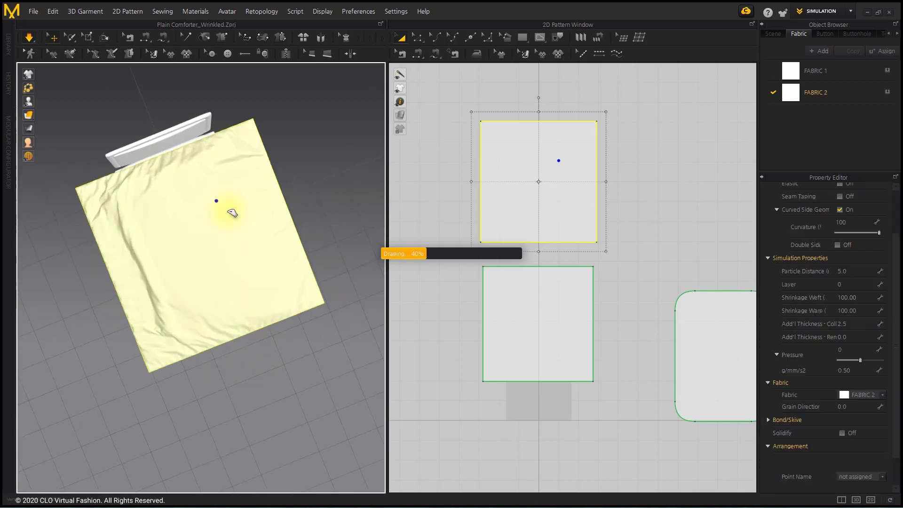
pyautogui.moveTo(234, 215)
pyautogui.mouseDown()
pyautogui.moveTo(201, 261)
pyautogui.moveTo(232, 245)
pyautogui.mouseUp()
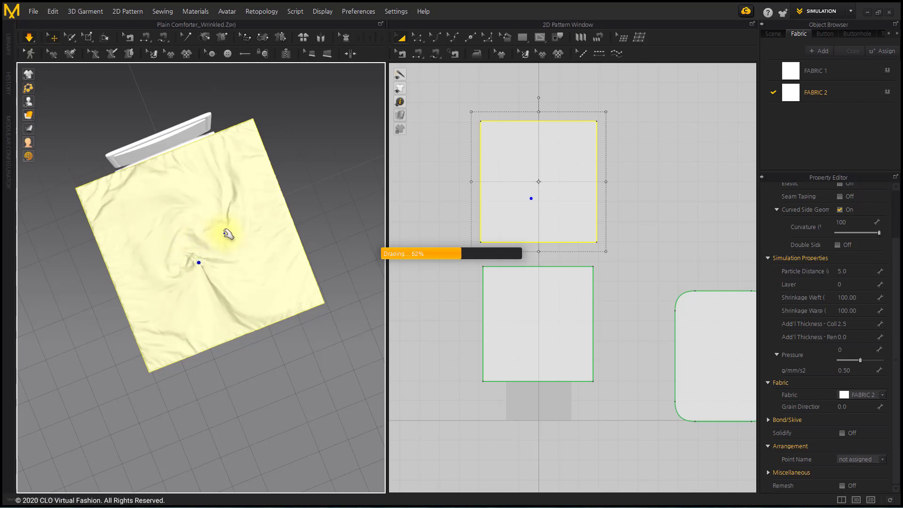
pyautogui.moveTo(186, 210); pyautogui.dragTo(192, 212)
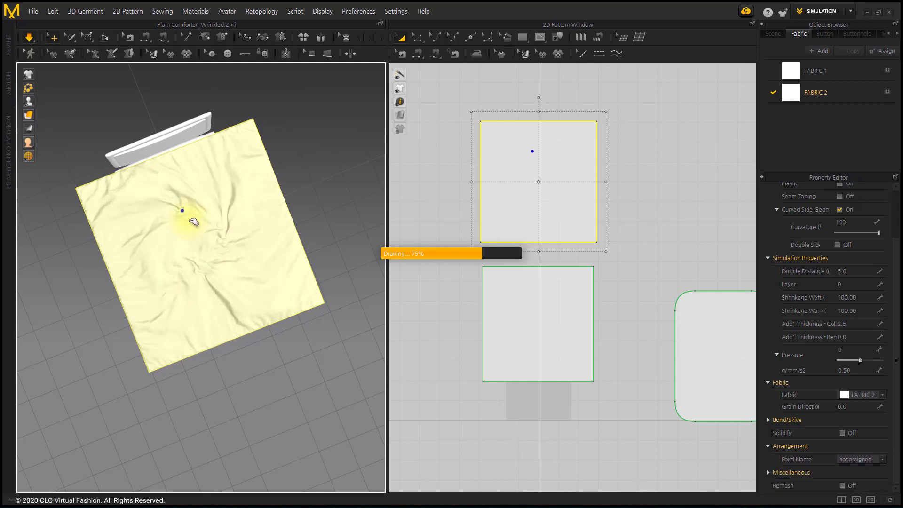
pyautogui.moveTo(179, 304); pyautogui.dragTo(238, 287)
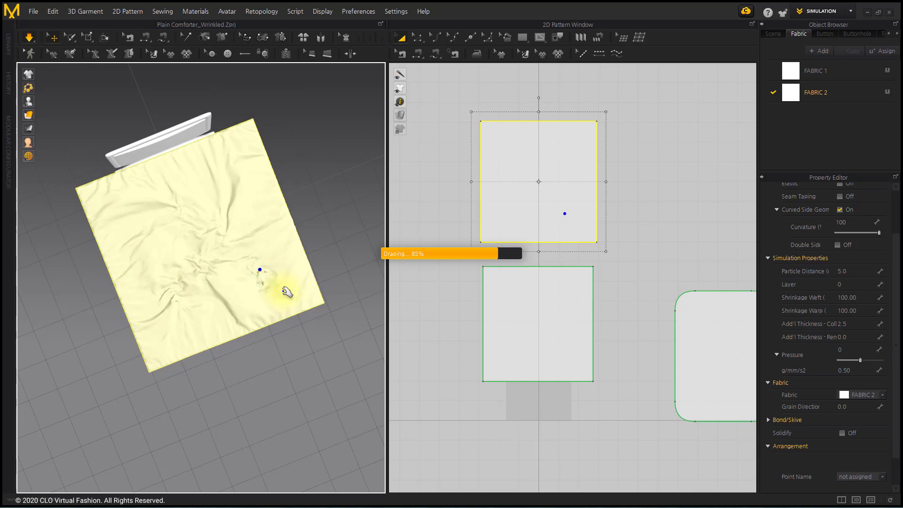
pyautogui.moveTo(288, 293); pyautogui.dragTo(255, 253, button='right')
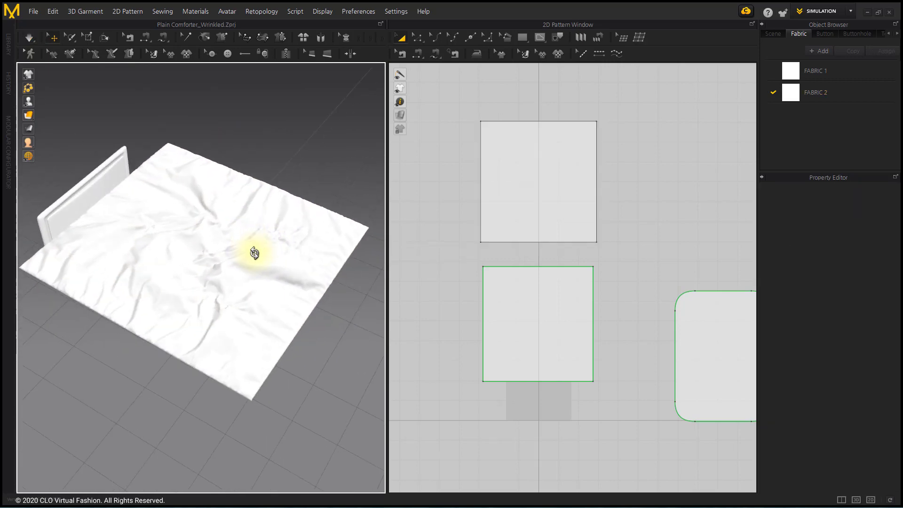
# Step: Freeze the draped comforter and expand the 3D view to full width
pyautogui.rightClick(187, 223)
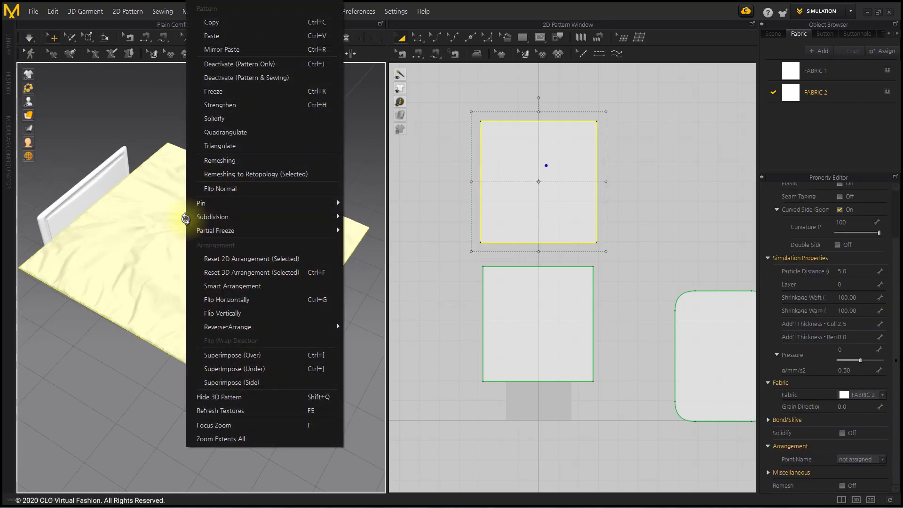
pyautogui.click(227, 120)
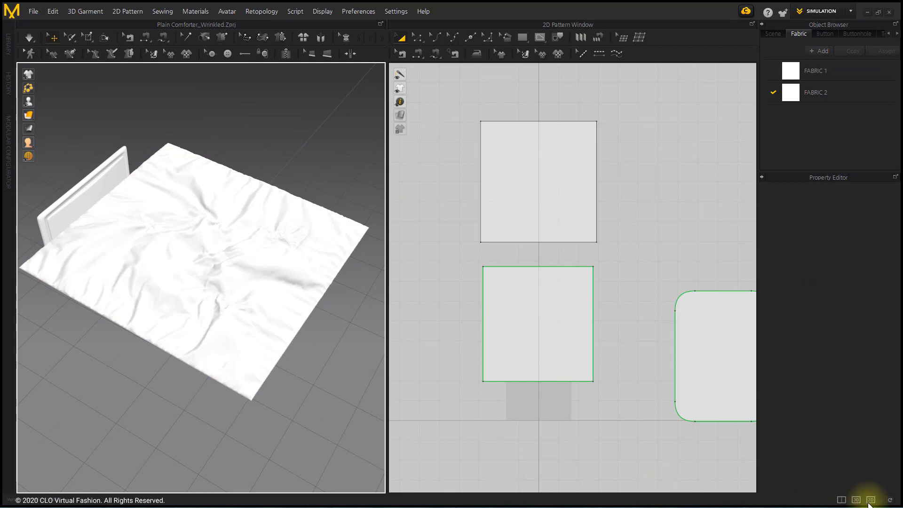
pyautogui.click(856, 500)
pyautogui.moveTo(569, 369)
pyautogui.mouseDown(button='right')
pyautogui.moveTo(575, 325)
pyautogui.moveTo(551, 337)
pyautogui.mouseUp(button='right')
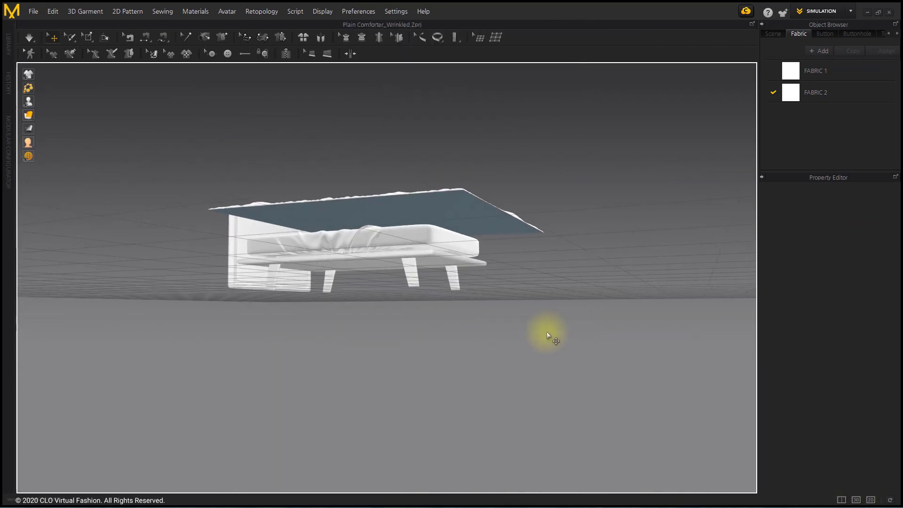
# Step: Unfreeze the comforter and simulate, checking the drape from high and low angles
pyautogui.rightClick(463, 195)
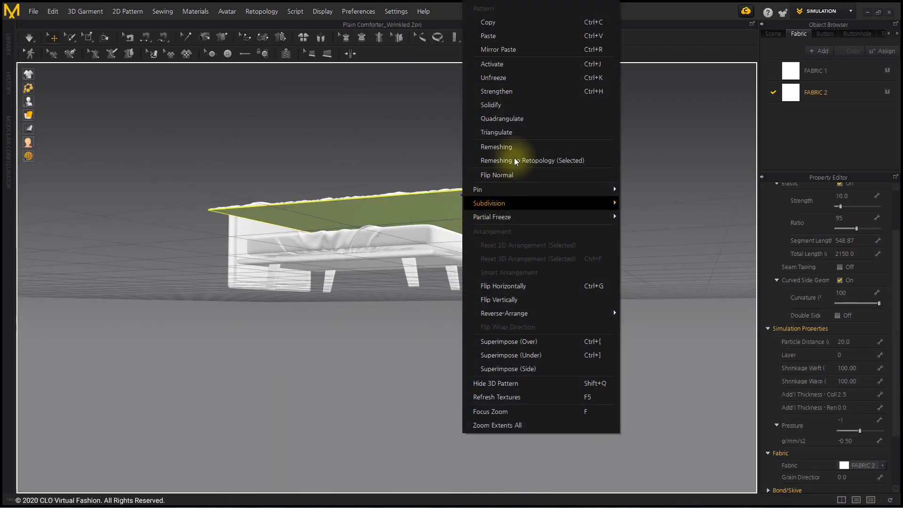
pyautogui.click(513, 76)
pyautogui.moveTo(563, 179)
pyautogui.mouseDown(button='right')
pyautogui.moveTo(539, 200)
pyautogui.moveTo(543, 243)
pyautogui.mouseUp(button='right')
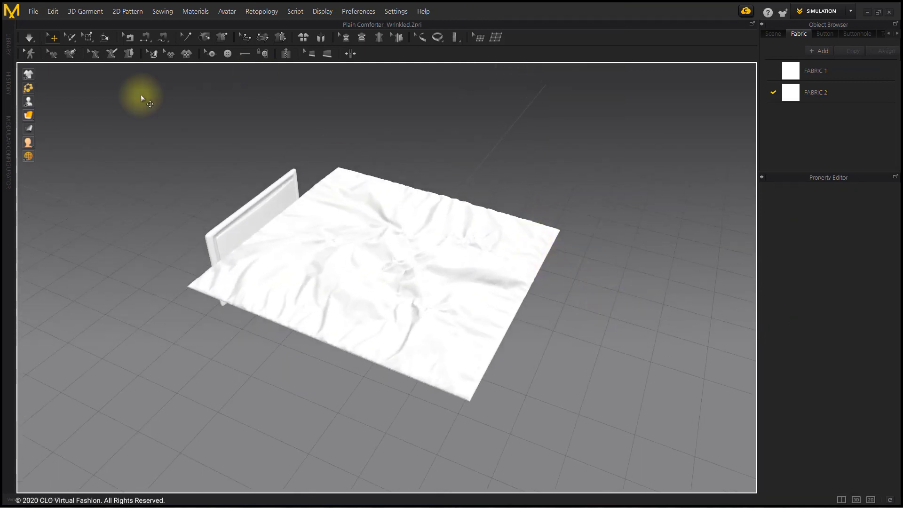
pyautogui.click(28, 37)
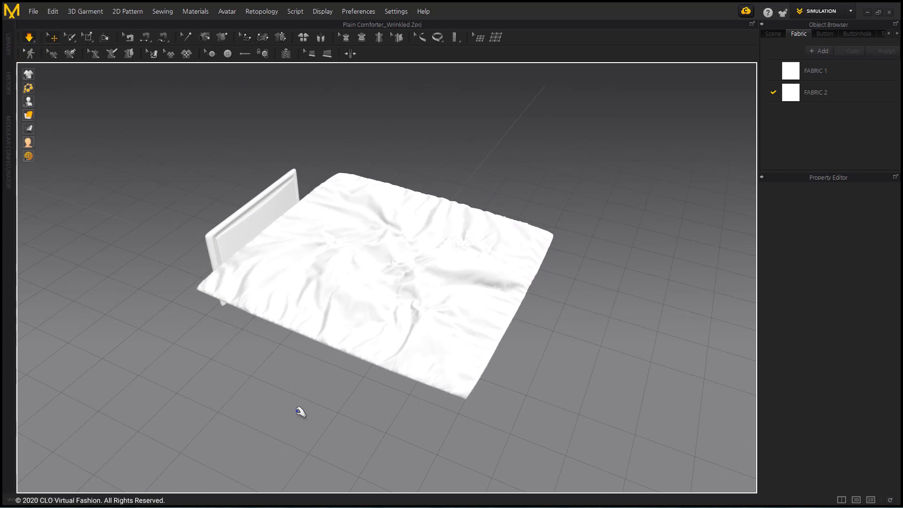
pyautogui.moveTo(343, 414)
pyautogui.mouseDown(button='right')
pyautogui.moveTo(350, 366)
pyautogui.moveTo(358, 369)
pyautogui.mouseUp(button='right')
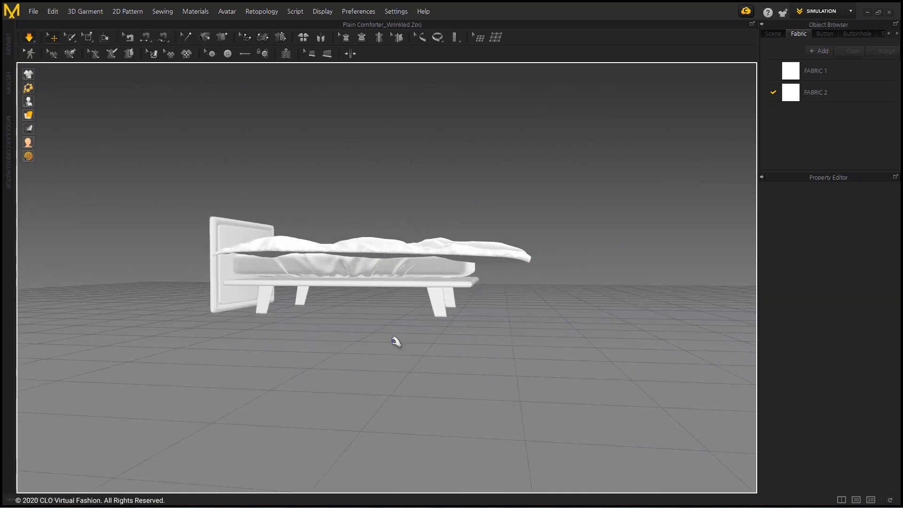
pyautogui.moveTo(424, 320); pyautogui.dragTo(416, 347, button='right')
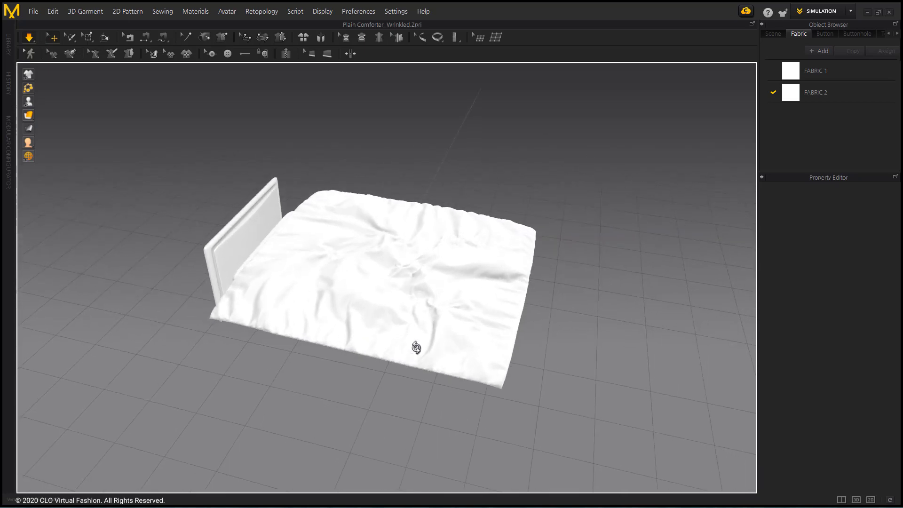
# Step: Pin a rectangle over the comforter's centre with Pin (Box) in top view
pyautogui.click(91, 38)
pyautogui.click(377, 212)
pyautogui.moveTo(373, 222); pyautogui.dragTo(317, 250, button='right')
pyautogui.press('5')
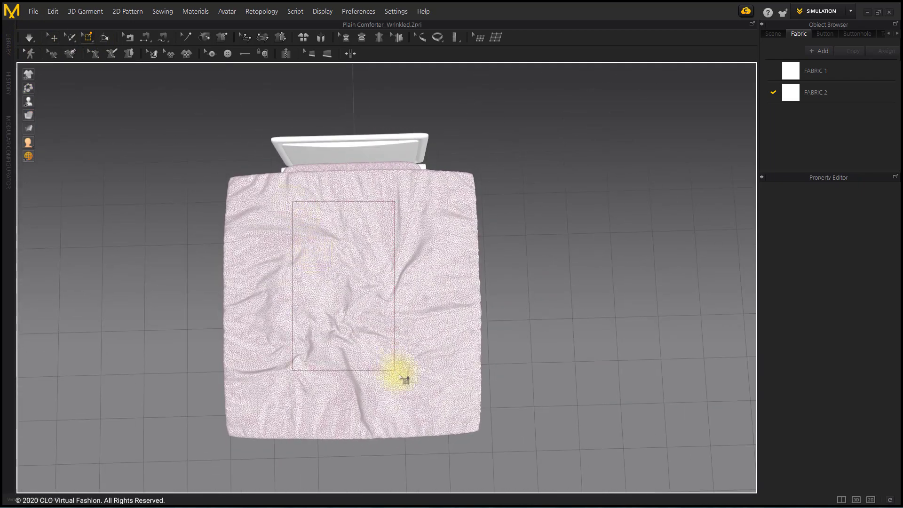
pyautogui.moveTo(403, 380); pyautogui.dragTo(428, 382)
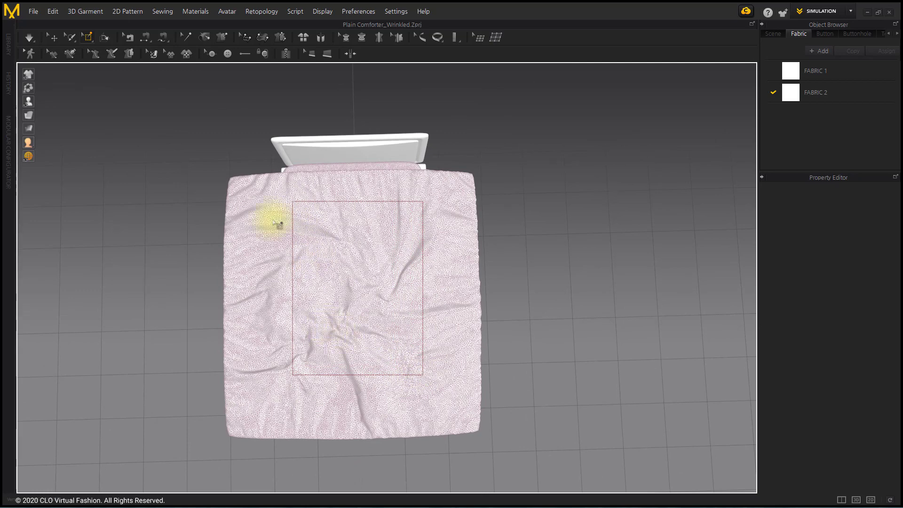
pyautogui.click(52, 38)
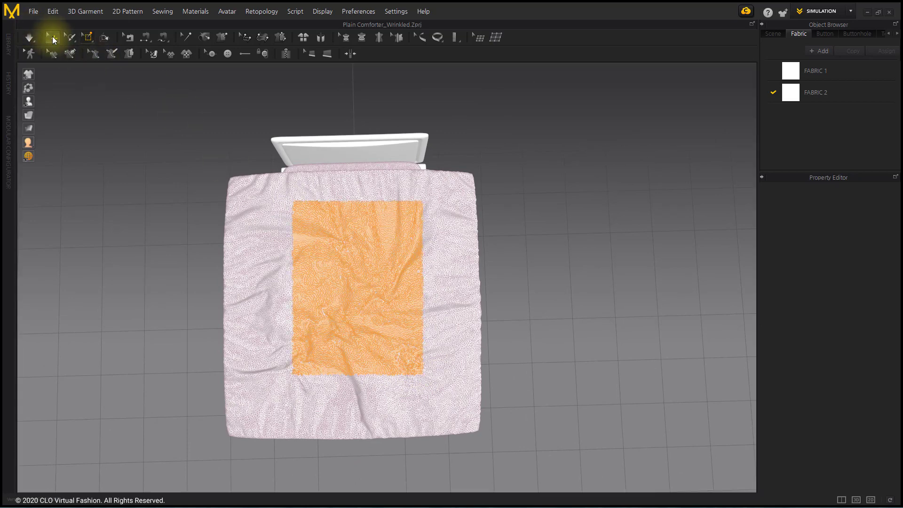
pyautogui.click(52, 37)
# Step: Unsolidify the comforter pattern from its right-click menu
pyautogui.moveTo(172, 252); pyautogui.dragTo(226, 215, button='right')
pyautogui.rightClick(334, 313)
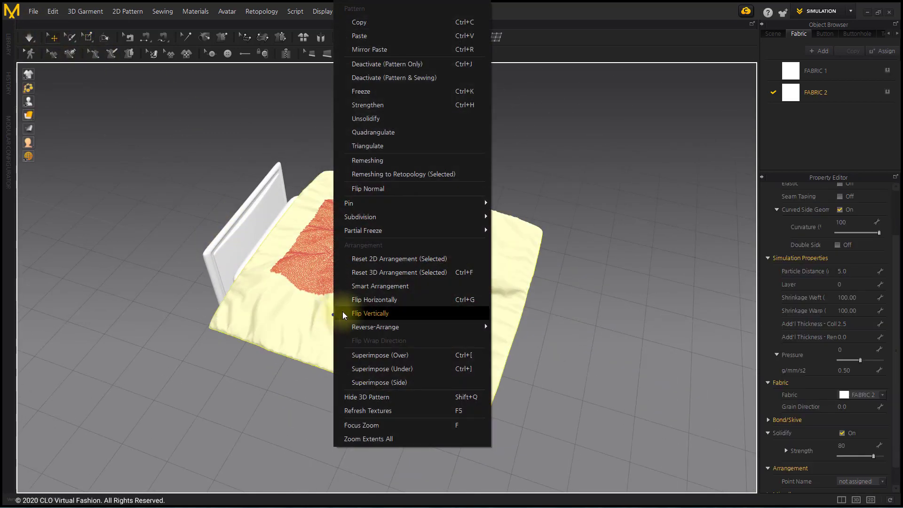
pyautogui.click(376, 119)
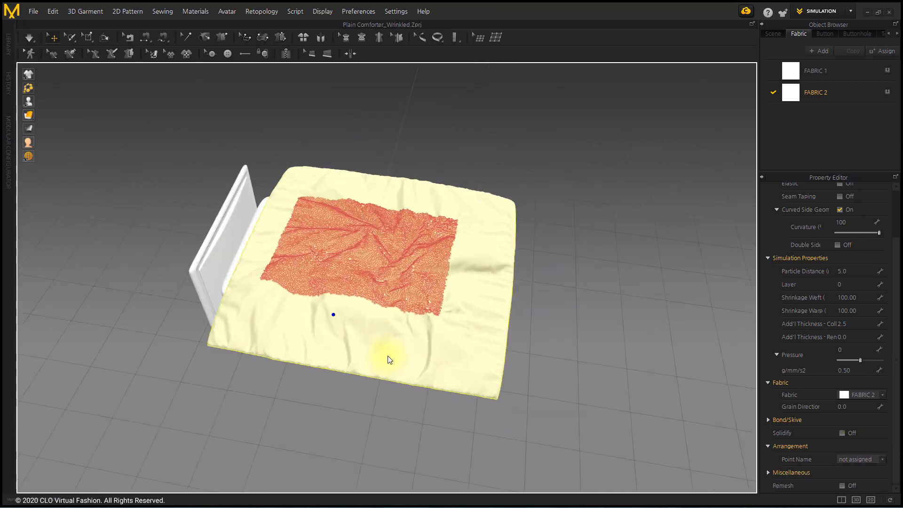
pyautogui.moveTo(389, 365); pyautogui.dragTo(399, 335, button='right')
# Step: Delete the central pin so the comforter is entirely unpinned
pyautogui.click(513, 391)
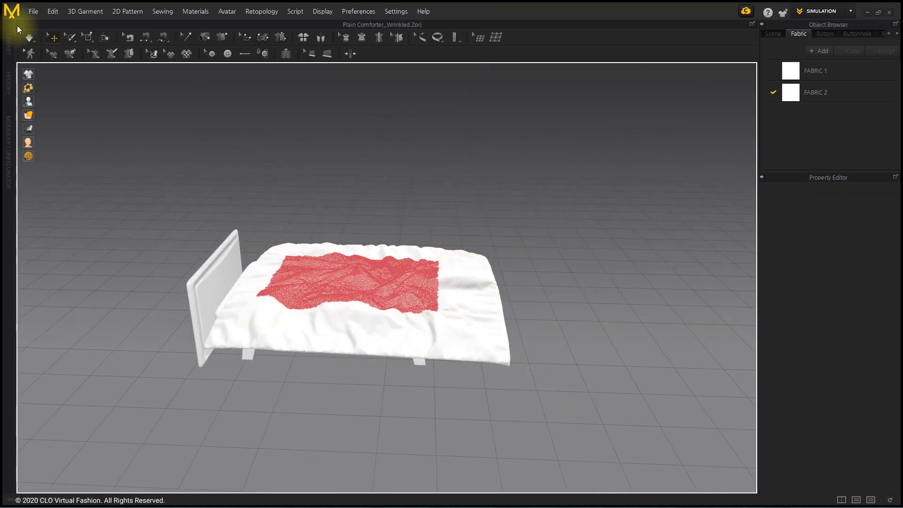
pyautogui.click(29, 37)
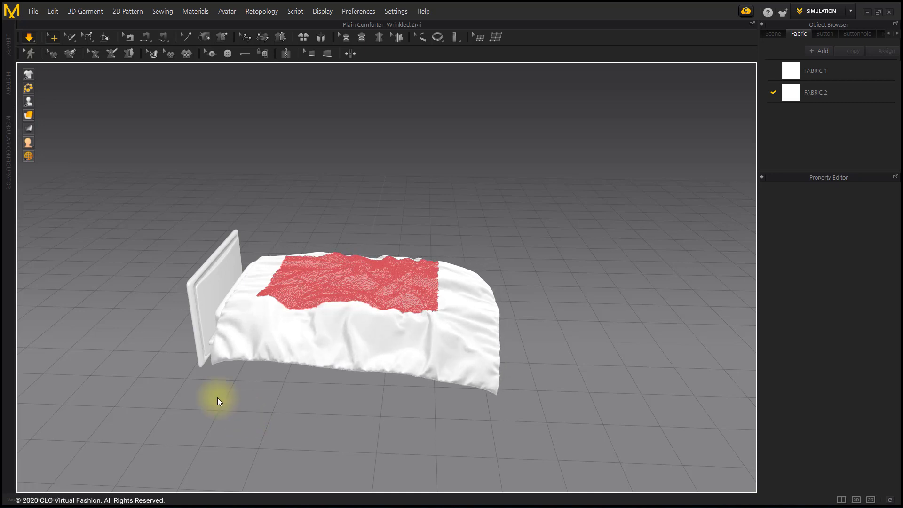
pyautogui.rightClick(338, 279)
pyautogui.click(338, 287)
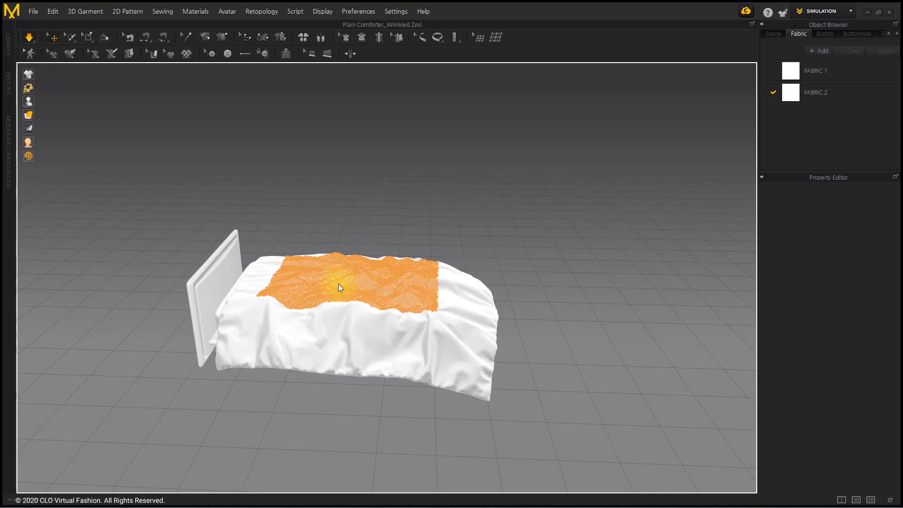
pyautogui.click(545, 223)
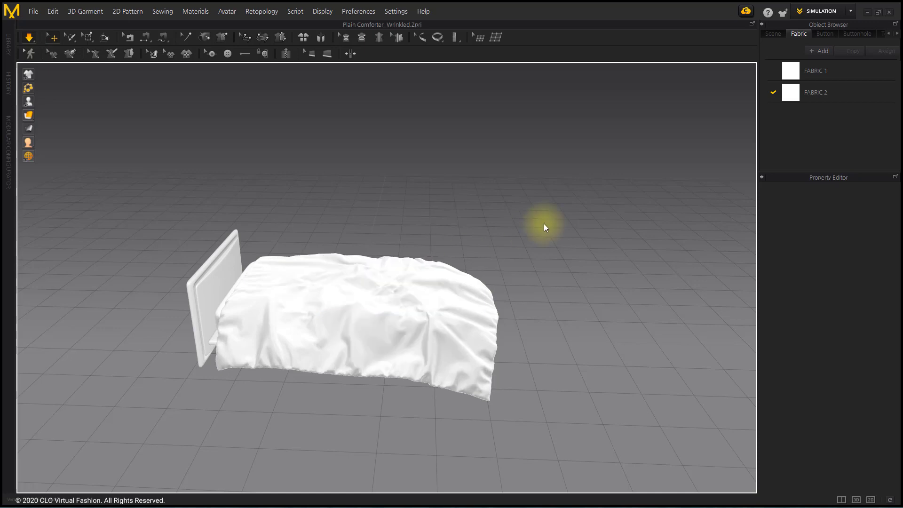
# Step: Drag the comforter toward the bed's sides during simulation to loosen its wrinkles
pyautogui.moveTo(513, 312); pyautogui.dragTo(423, 378, button='right')
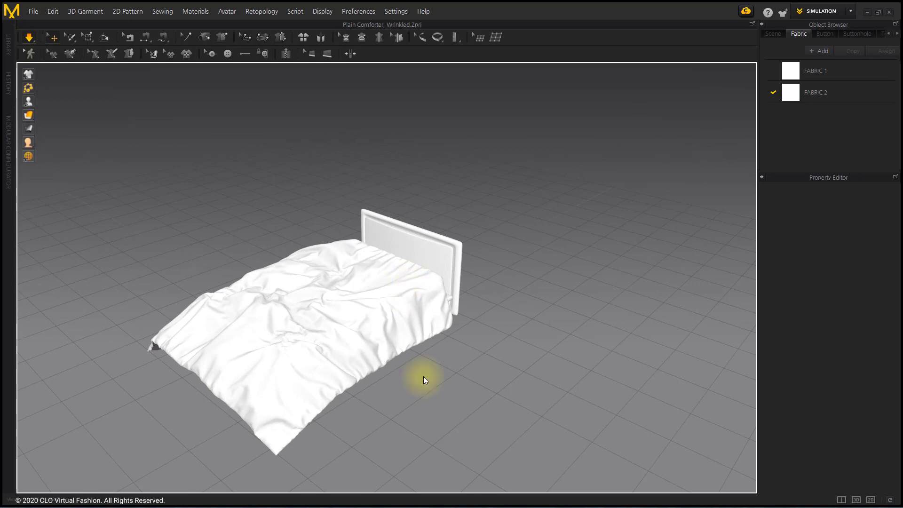
pyautogui.click(184, 311)
pyautogui.moveTo(423, 381)
pyautogui.mouseDown(button='right')
pyautogui.moveTo(185, 312)
pyautogui.moveTo(236, 339)
pyautogui.mouseUp(button='right')
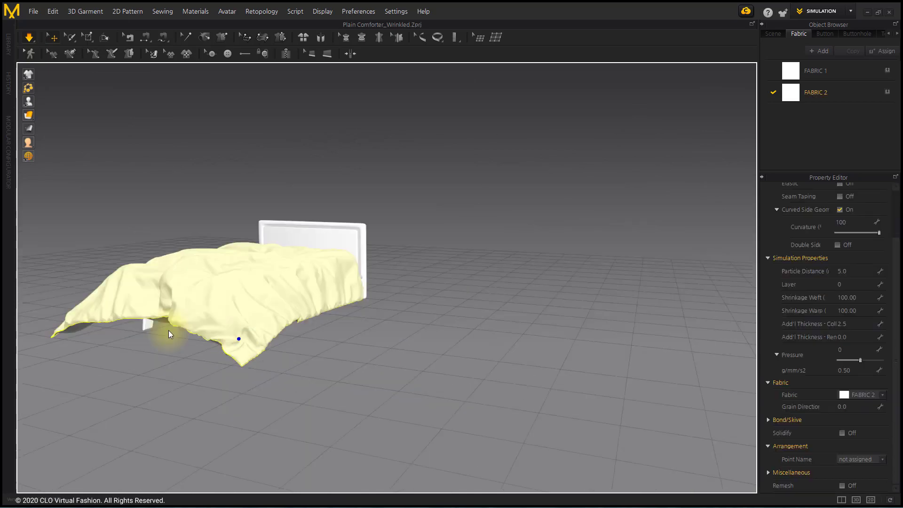
pyautogui.scroll(3, 416, 280)
pyautogui.scroll(3, 403, 333)
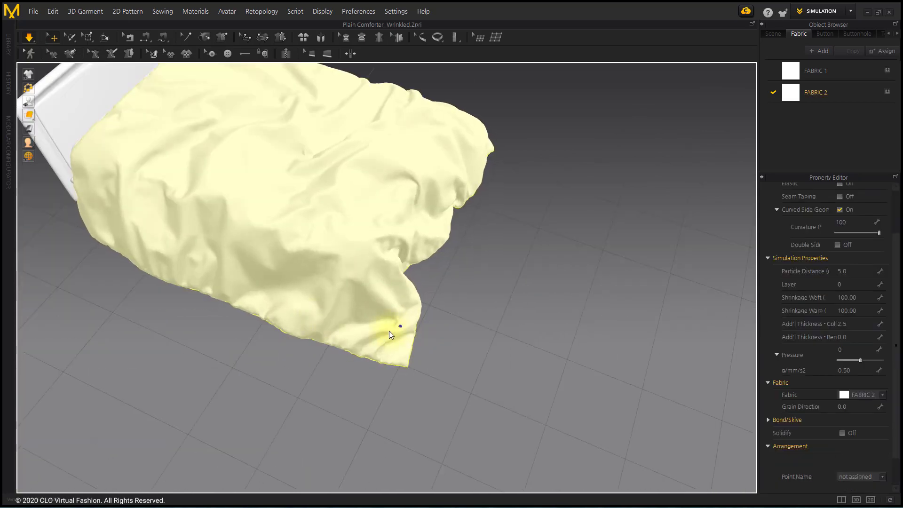
pyautogui.scroll(-5, 389, 345)
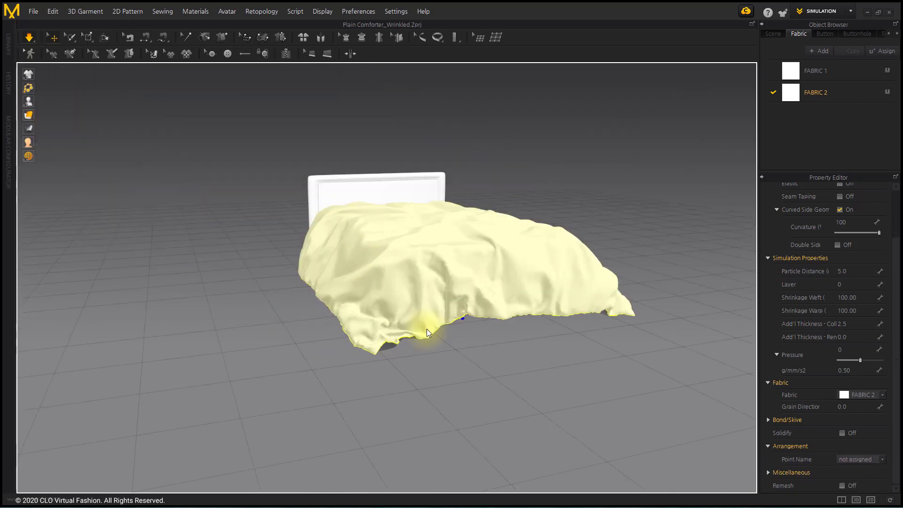
pyautogui.moveTo(432, 319); pyautogui.dragTo(465, 336, button='right')
pyautogui.scroll(3, 309, 261)
pyautogui.moveTo(309, 260)
pyautogui.mouseDown()
pyautogui.moveTo(382, 300)
pyautogui.moveTo(414, 208)
pyautogui.mouseUp()
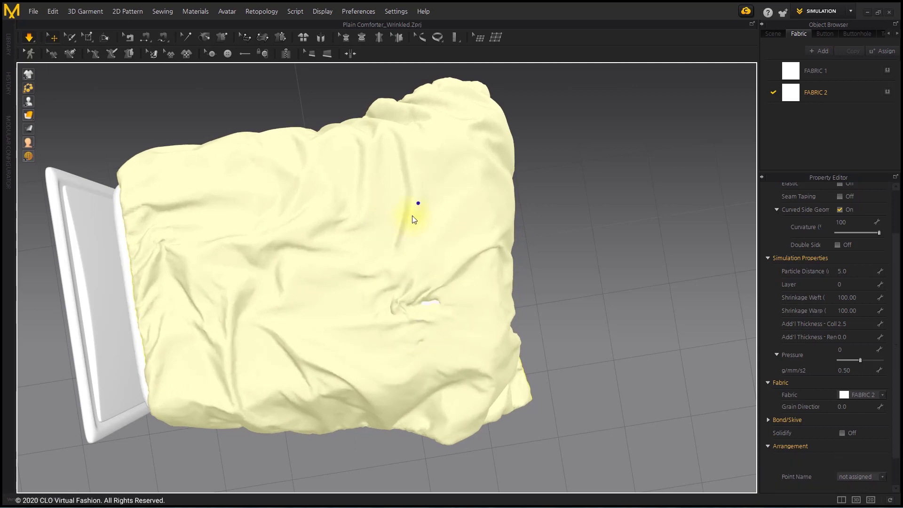
pyautogui.moveTo(403, 226); pyautogui.dragTo(152, 258, button='right')
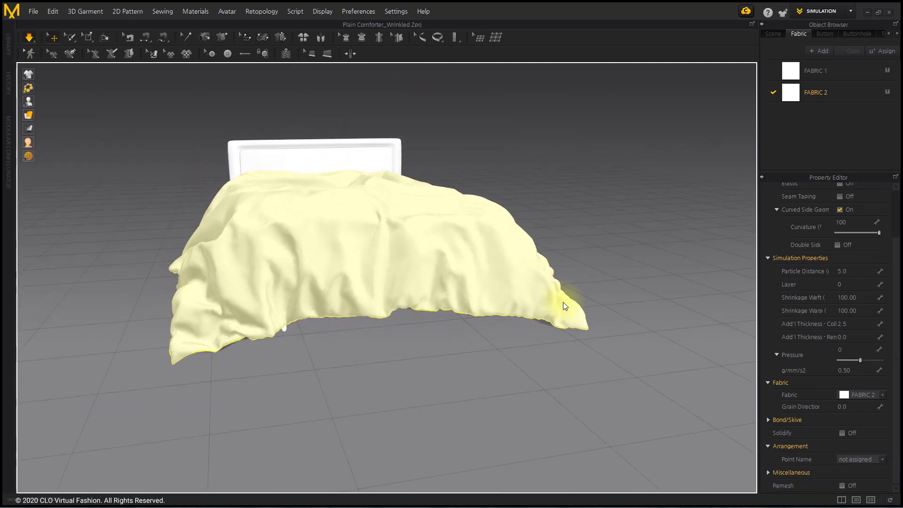
pyautogui.moveTo(580, 318)
pyautogui.mouseDown(button='right')
pyautogui.moveTo(414, 262)
pyautogui.moveTo(526, 336)
pyautogui.mouseUp(button='right')
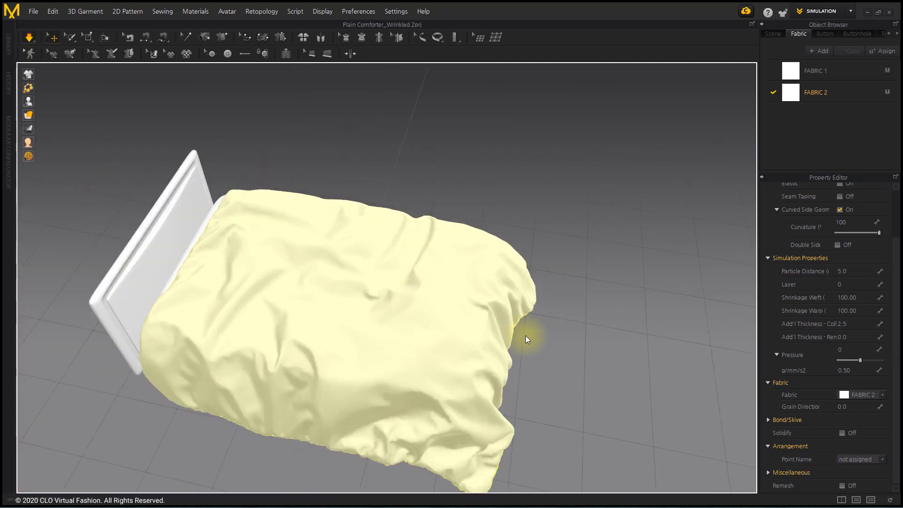
# Step: Pin the comforter's centre by outlining it with Pin (Lasso)
pyautogui.click(88, 37)
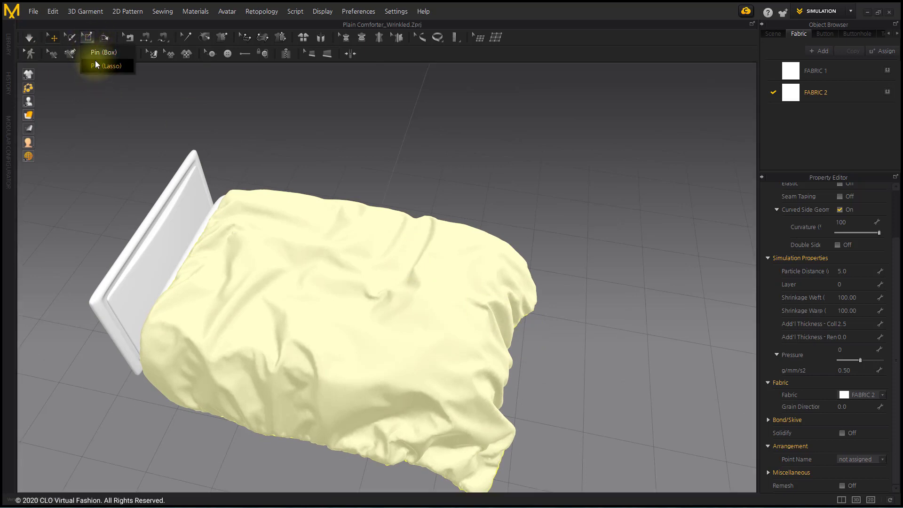
pyautogui.click(98, 65)
pyautogui.moveTo(306, 258); pyautogui.dragTo(295, 284)
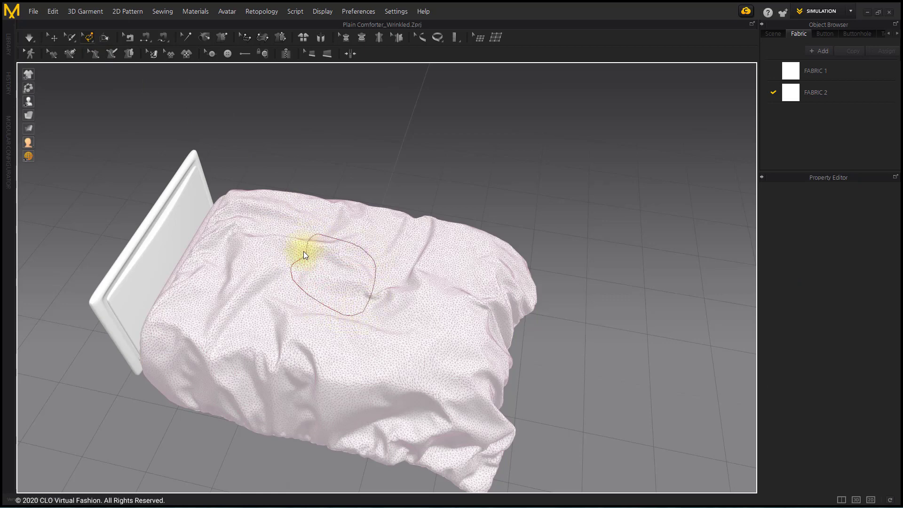
pyautogui.moveTo(343, 315); pyautogui.dragTo(304, 251)
# Step: Simulate and twist the pinned centre, then delete the selected pin
pyautogui.click(54, 37)
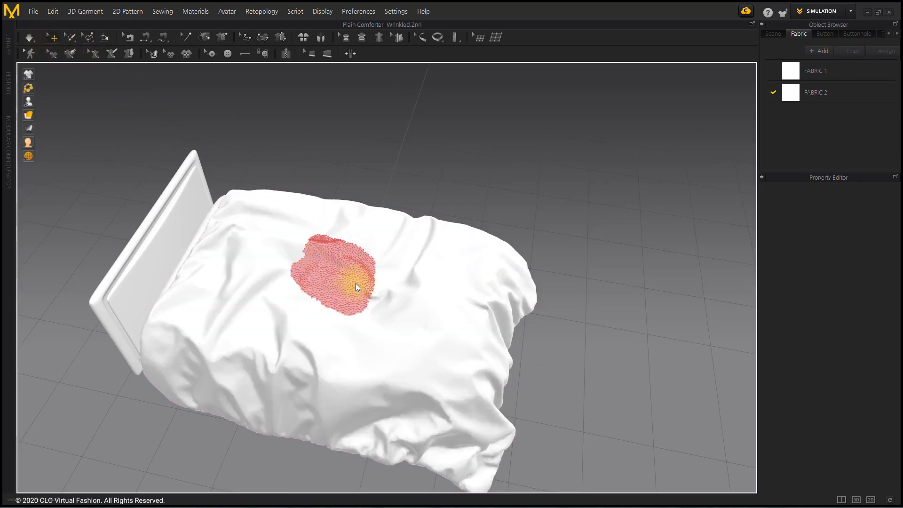
pyautogui.click(29, 37)
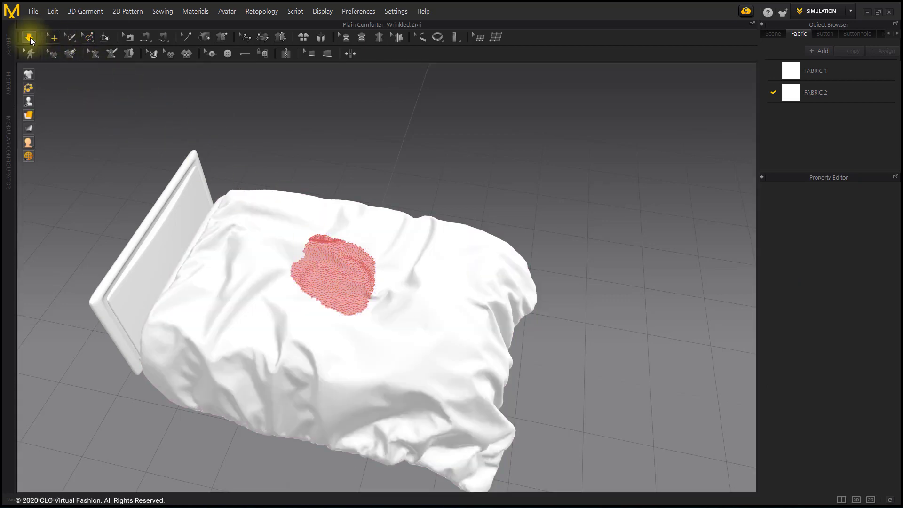
pyautogui.click(336, 274)
pyautogui.moveTo(388, 276); pyautogui.dragTo(374, 260, button='right')
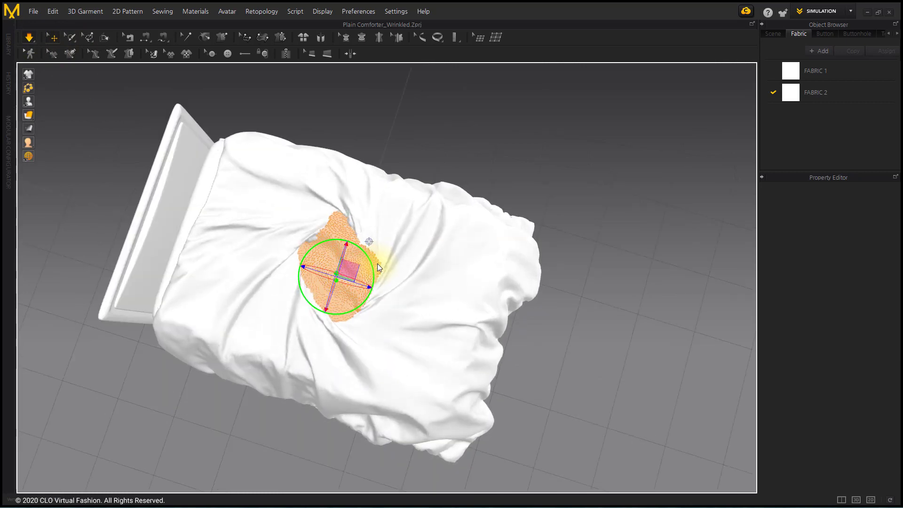
pyautogui.rightClick(358, 256)
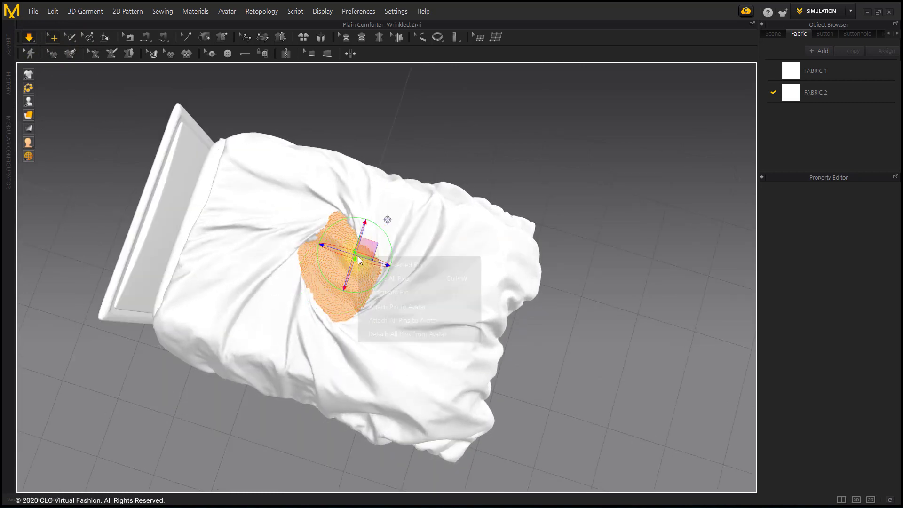
pyautogui.click(393, 269)
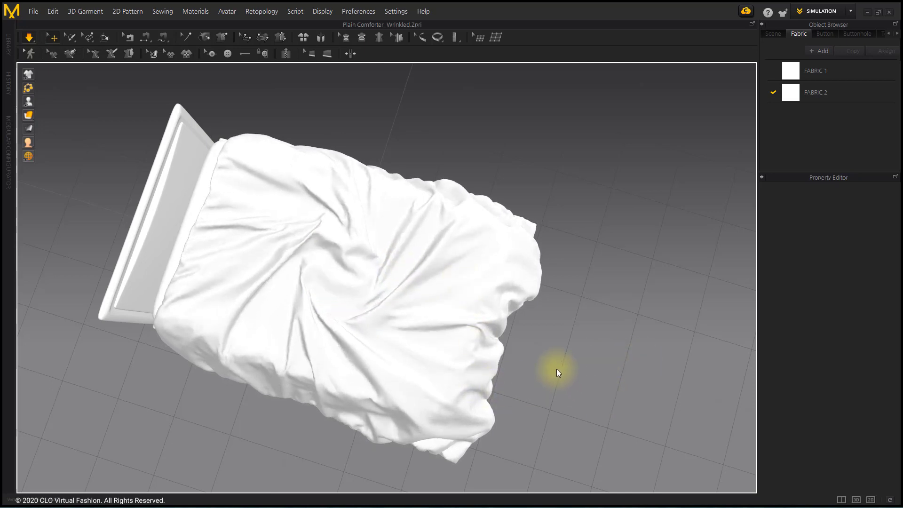
# Step: Stop the simulation and drag the comforter's front corner outward at the bed's foot
pyautogui.moveTo(557, 369); pyautogui.dragTo(383, 299, button='right')
pyautogui.click(313, 275)
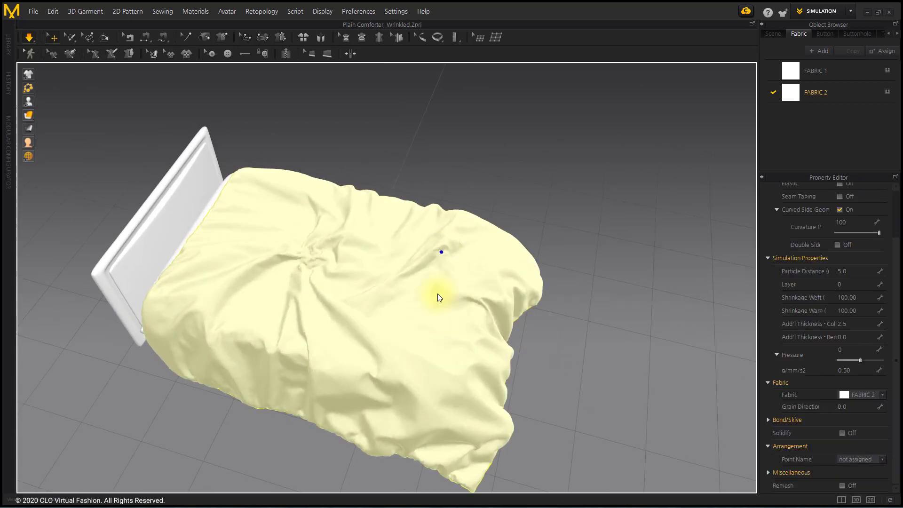
pyautogui.click(560, 356)
pyautogui.click(321, 256)
pyautogui.click(522, 375)
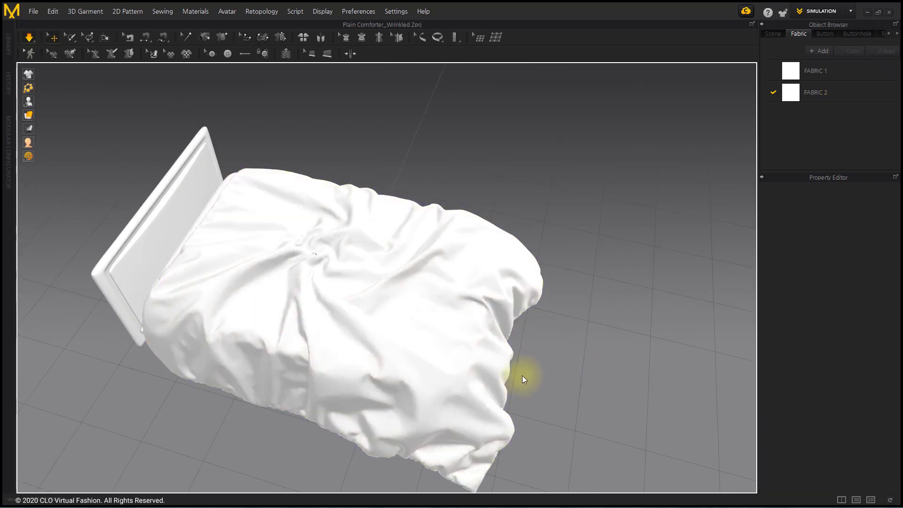
pyautogui.moveTo(523, 375); pyautogui.dragTo(531, 350, button='right')
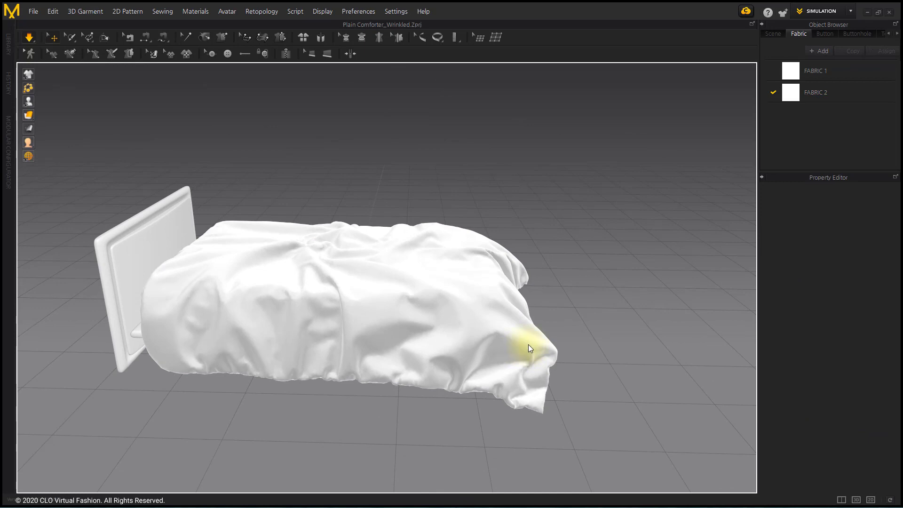
pyautogui.press('space')
pyautogui.scroll(-2, 498, 355)
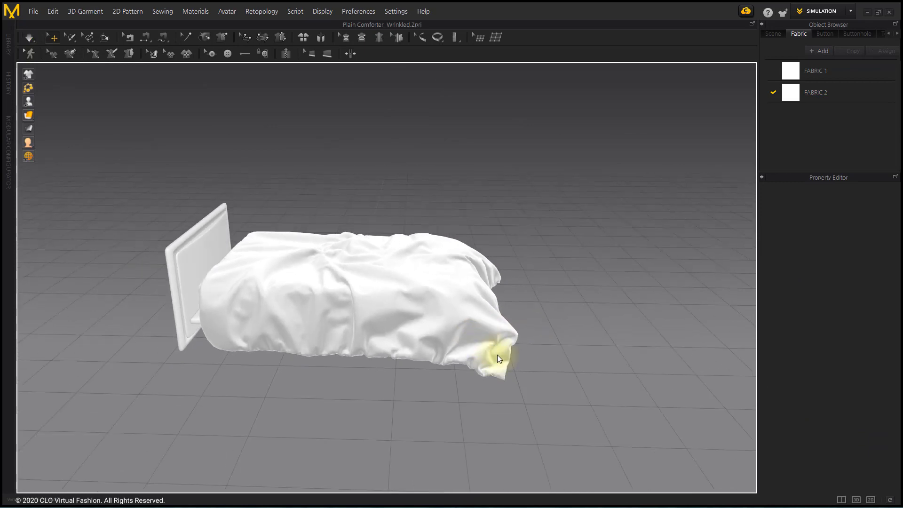
pyautogui.moveTo(497, 355)
pyautogui.mouseDown(button='right')
pyautogui.moveTo(538, 323)
pyautogui.moveTo(460, 339)
pyautogui.moveTo(338, 331)
pyautogui.moveTo(334, 322)
pyautogui.moveTo(502, 299)
pyautogui.moveTo(541, 305)
pyautogui.mouseUp(button='right')
pyautogui.scroll(2, 541, 305)
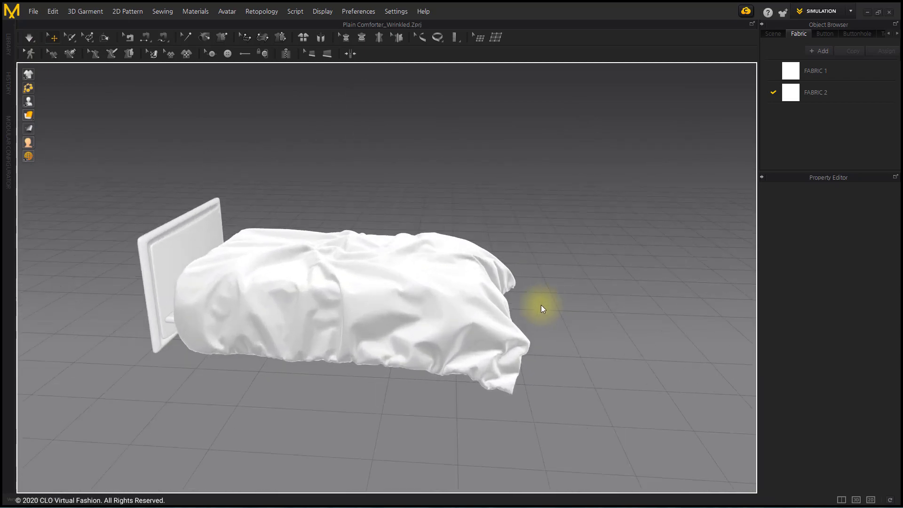
pyautogui.moveTo(530, 339); pyautogui.dragTo(542, 340)
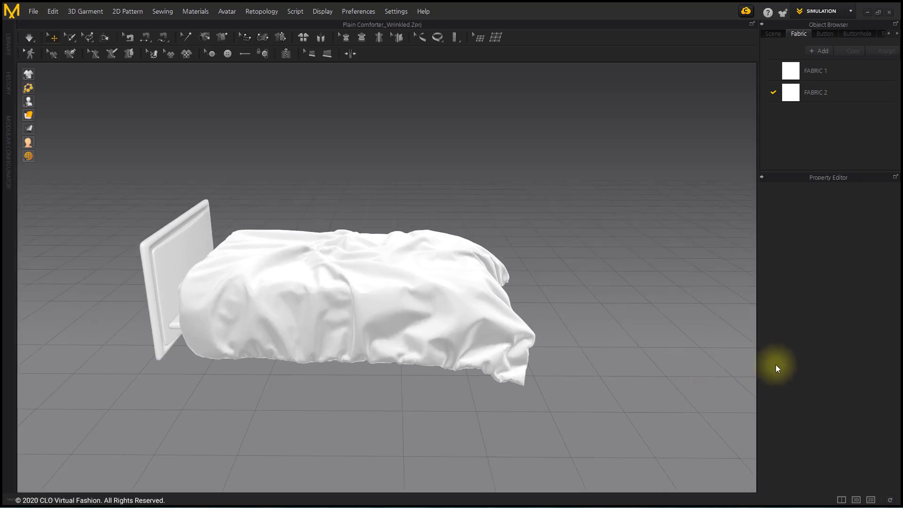
# Step: In the 3D/2D layout, reset the selected comforter panels' 3D arrangement so they lie flat above the bed
pyautogui.click(842, 500)
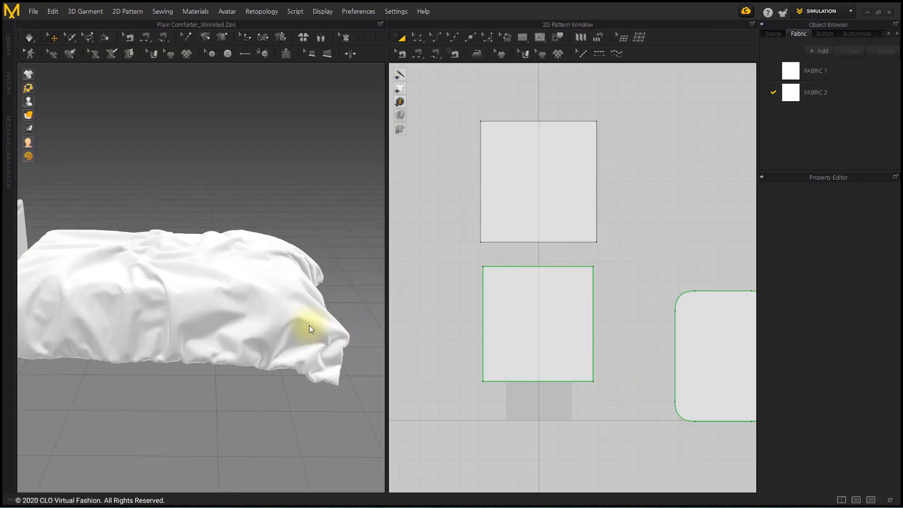
pyautogui.scroll(-3, 310, 325)
pyautogui.click(552, 192)
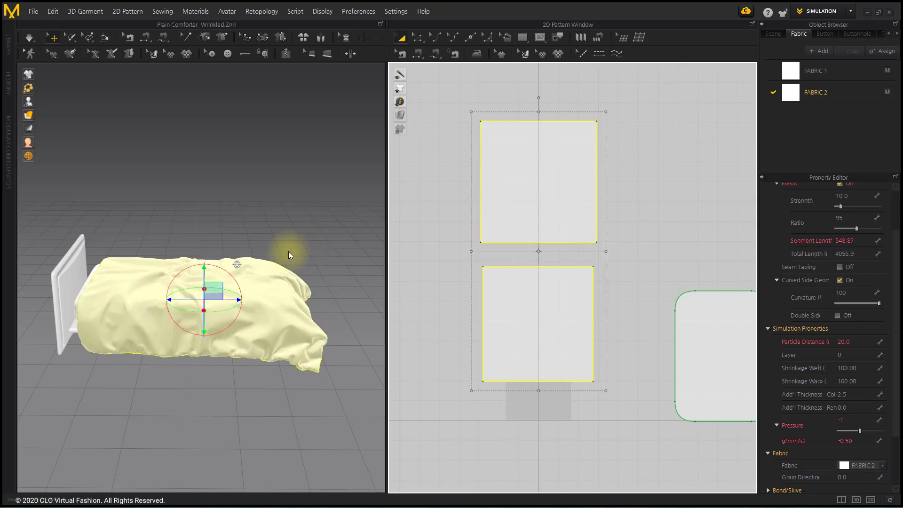
pyautogui.rightClick(228, 303)
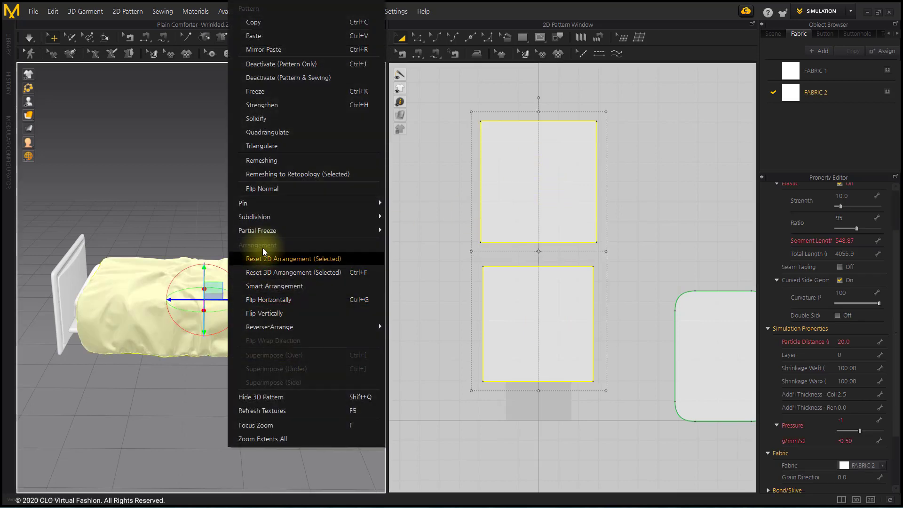
pyautogui.click(272, 273)
pyautogui.click(334, 338)
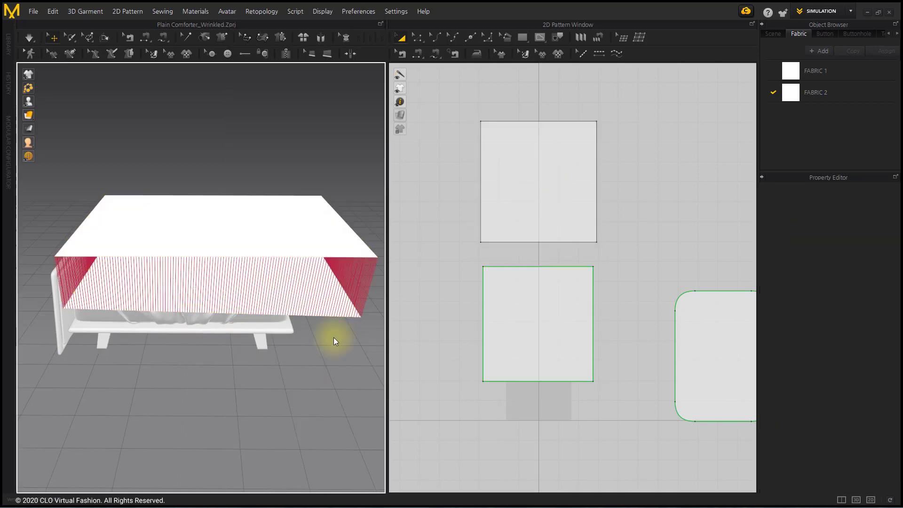
# Step: Apply the Knit_Cotton physical property preset to FABRIC 2
pyautogui.click(832, 94)
pyautogui.click(838, 433)
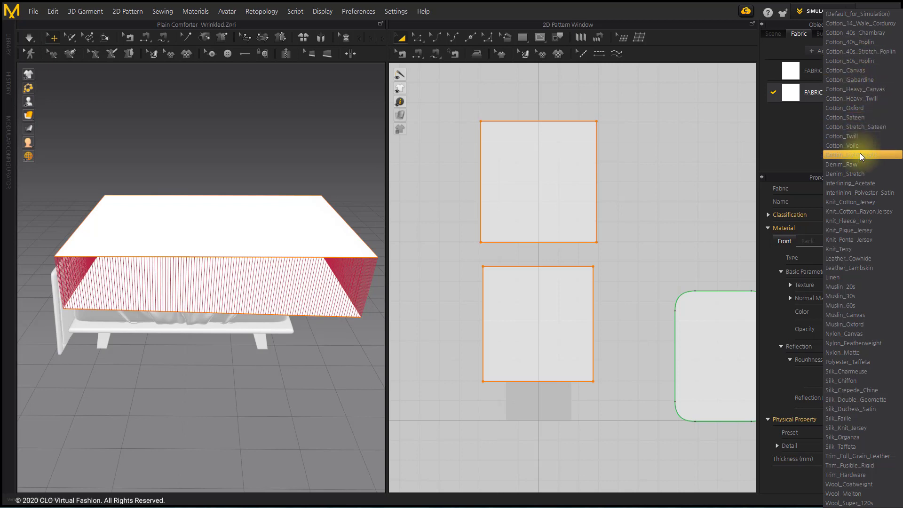
pyautogui.click(874, 201)
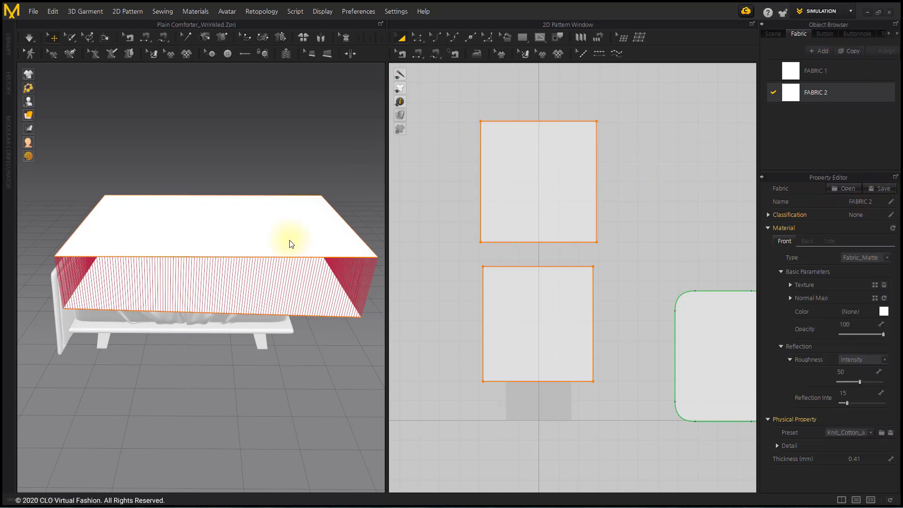
pyautogui.hotkey('ctrl', 'a')
# Step: Make the garment display translucent and select the comforter panels from a top-down view
pyautogui.moveTo(868, 343); pyautogui.dragTo(864, 303)
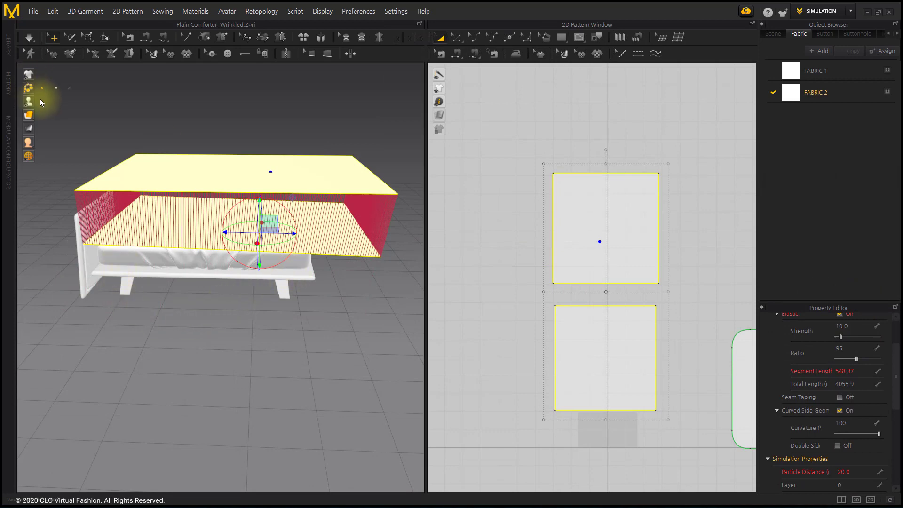
pyautogui.click(68, 114)
pyautogui.moveTo(273, 228); pyautogui.dragTo(312, 216, button='right')
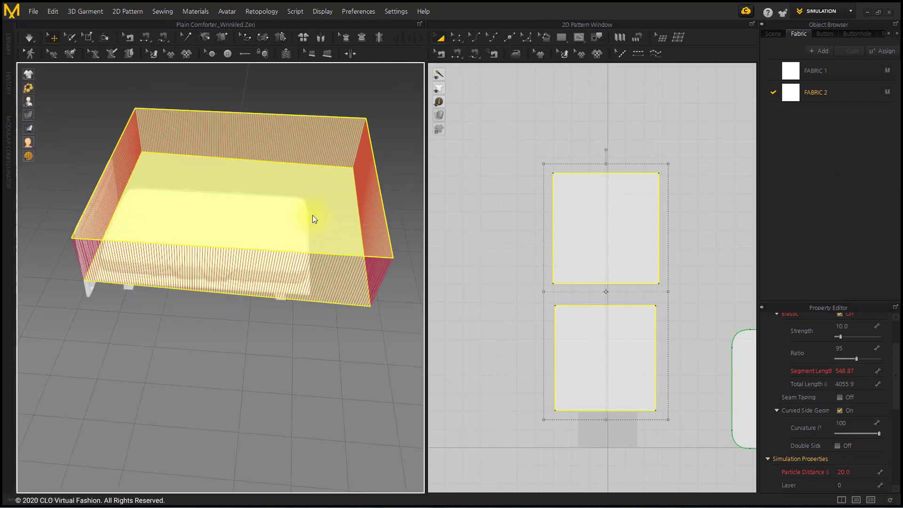
pyautogui.press('5')
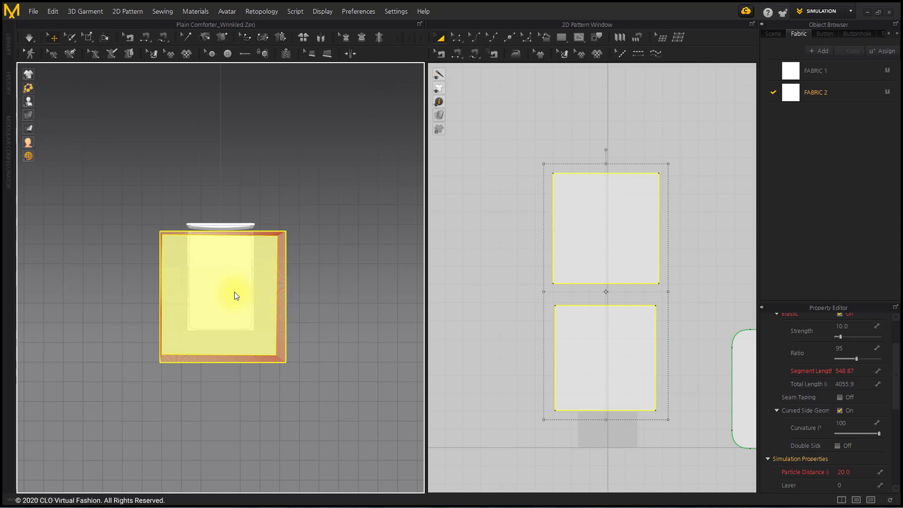
pyautogui.scroll(3, 235, 292)
pyautogui.click(611, 217)
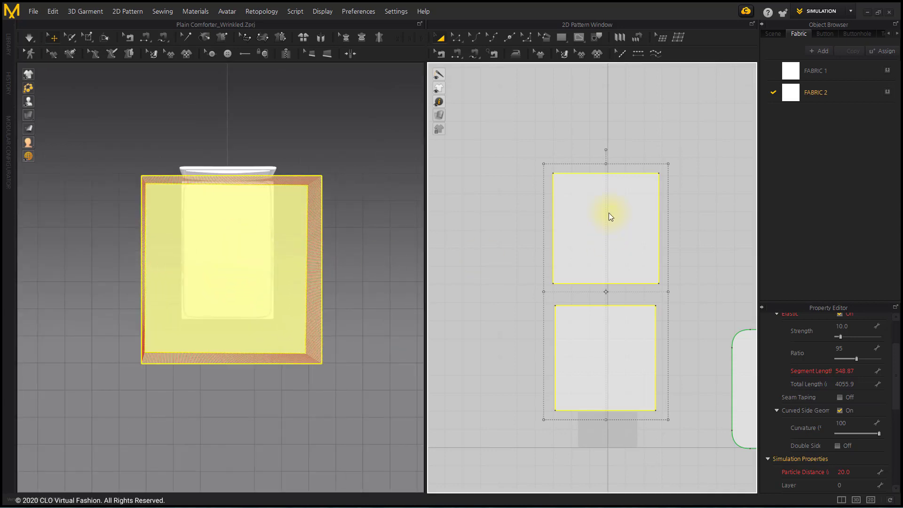
pyautogui.click(595, 379)
# Step: Shift the panels slightly over the bed, restore solid display, and switch to 3D-only layout
pyautogui.moveTo(246, 295); pyautogui.dragTo(239, 274)
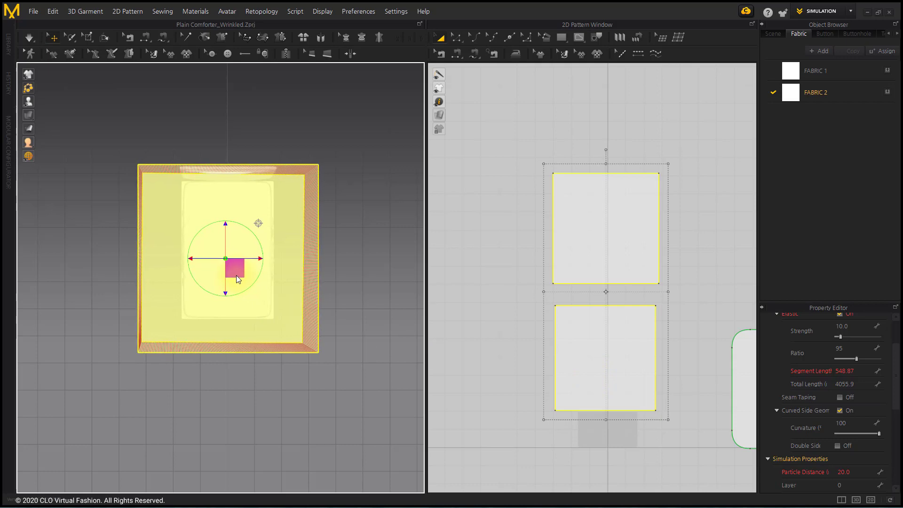
pyautogui.moveTo(239, 274); pyautogui.dragTo(240, 274)
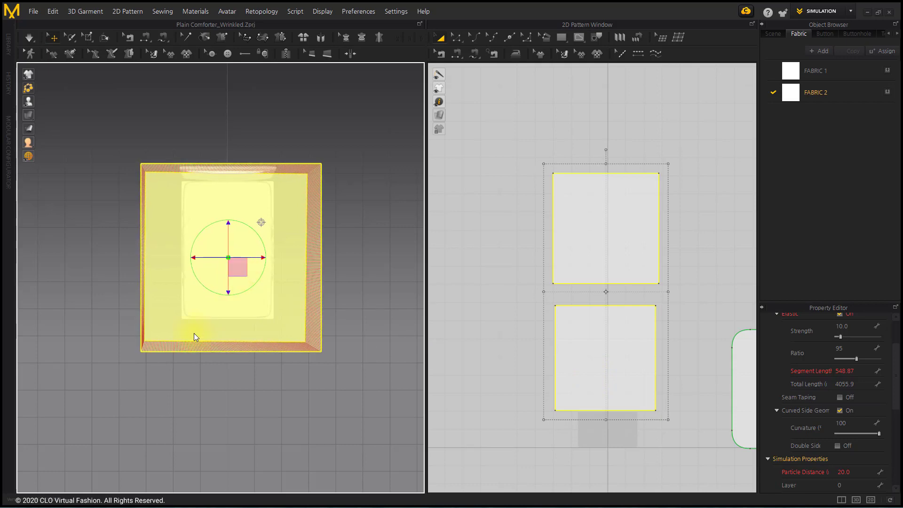
pyautogui.moveTo(194, 334)
pyautogui.mouseDown(button='right')
pyautogui.moveTo(253, 350)
pyautogui.moveTo(276, 256)
pyautogui.moveTo(241, 276)
pyautogui.mouseUp(button='right')
pyautogui.moveTo(322, 279); pyautogui.dragTo(303, 313, button='right')
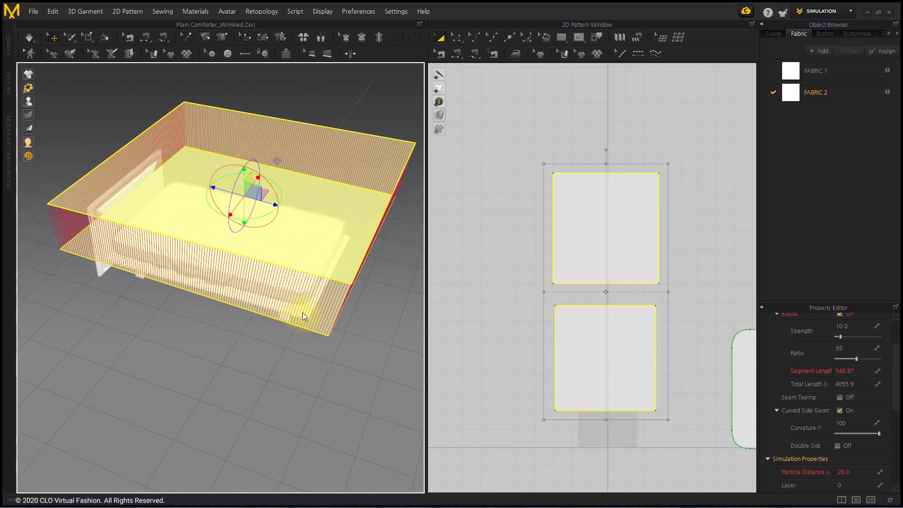
pyautogui.click(64, 114)
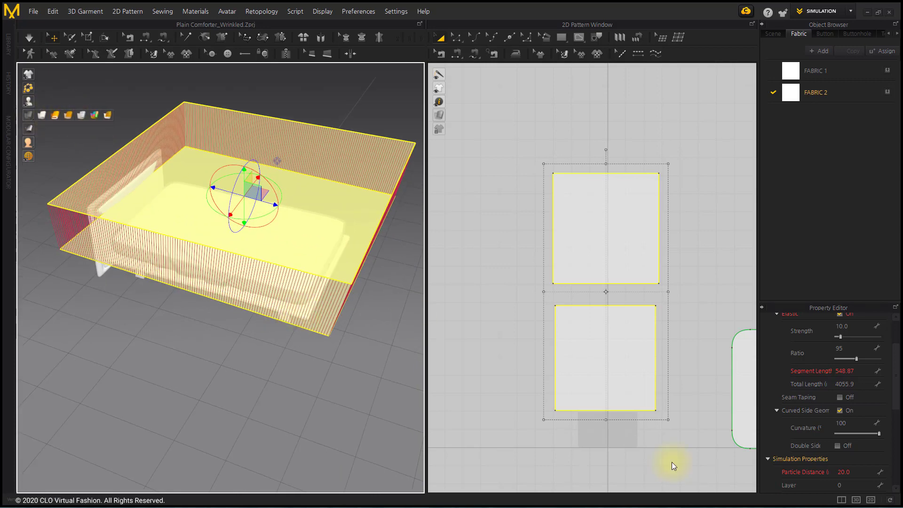
pyautogui.click(842, 500)
pyautogui.moveTo(585, 263)
pyautogui.mouseDown(button='right')
pyautogui.moveTo(528, 282)
pyautogui.moveTo(520, 272)
pyautogui.mouseUp(button='right')
# Step: Run Simulation twice, orbiting around the bed, until the knit-cotton comforter settles in soft wrinkles
pyautogui.click(93, 92)
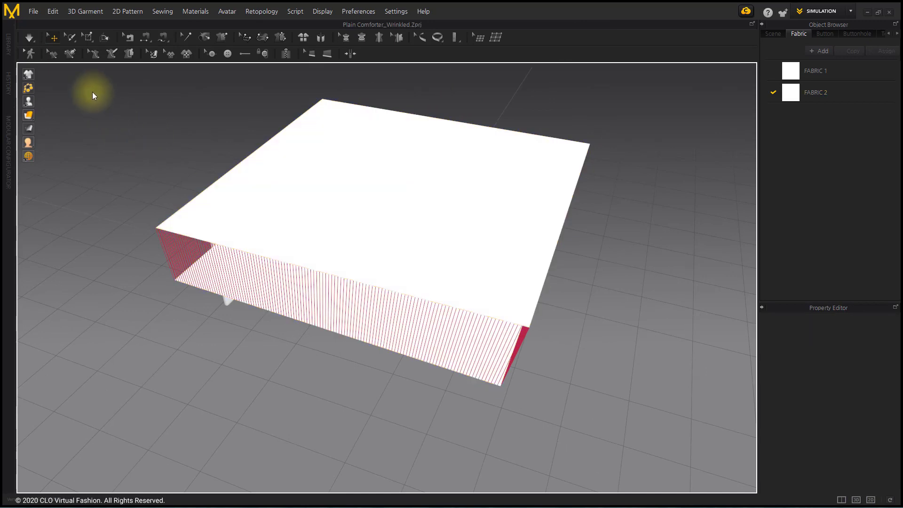
pyautogui.click(30, 36)
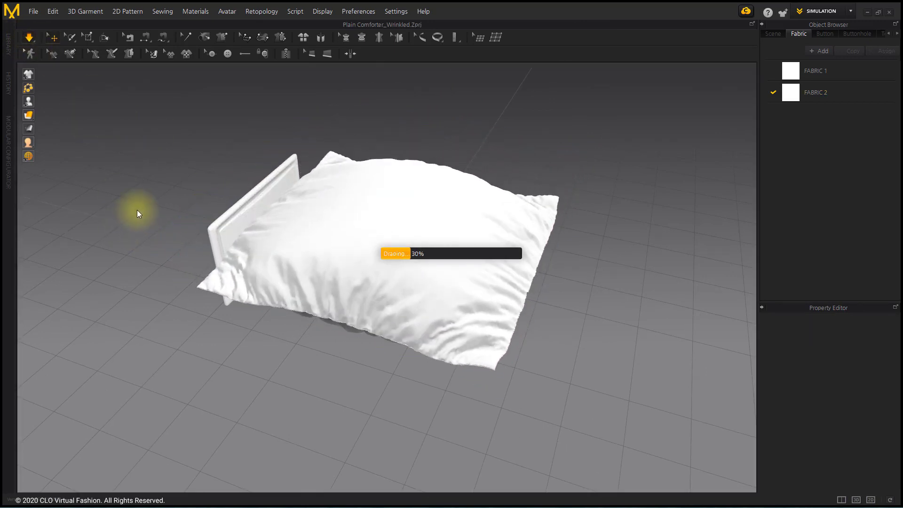
pyautogui.moveTo(268, 308)
pyautogui.mouseDown(button='right')
pyautogui.moveTo(303, 258)
pyautogui.moveTo(323, 266)
pyautogui.moveTo(293, 262)
pyautogui.moveTo(280, 372)
pyautogui.moveTo(333, 347)
pyautogui.moveTo(348, 324)
pyautogui.moveTo(284, 158)
pyautogui.moveTo(297, 184)
pyautogui.moveTo(294, 304)
pyautogui.moveTo(290, 290)
pyautogui.mouseUp(button='right')
pyautogui.click(29, 36)
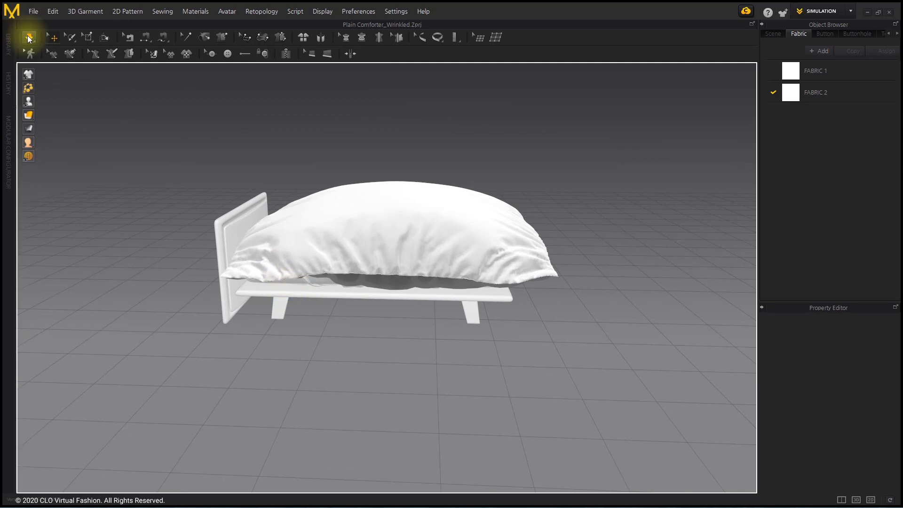
pyautogui.moveTo(73, 144); pyautogui.dragTo(595, 347, button='right')
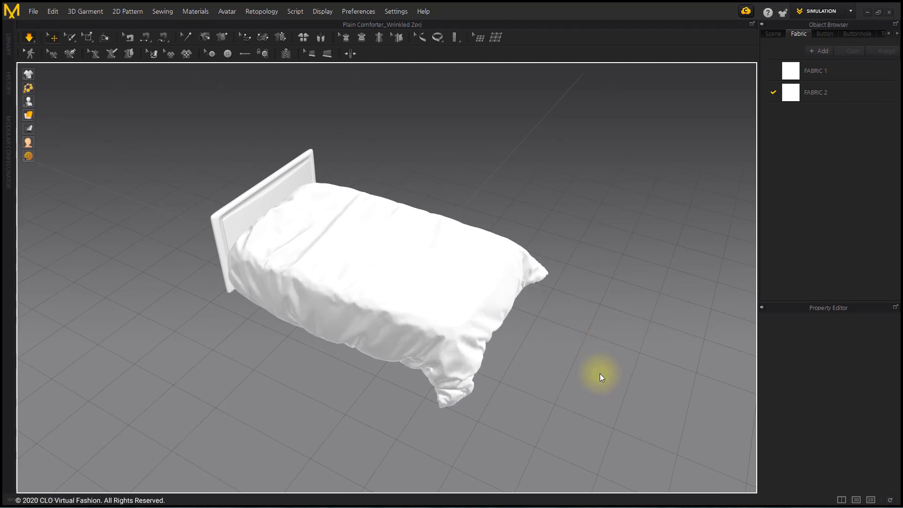
pyautogui.moveTo(585, 344)
pyautogui.mouseDown(button='right')
pyautogui.moveTo(490, 314)
pyautogui.moveTo(414, 262)
pyautogui.mouseUp(button='right')
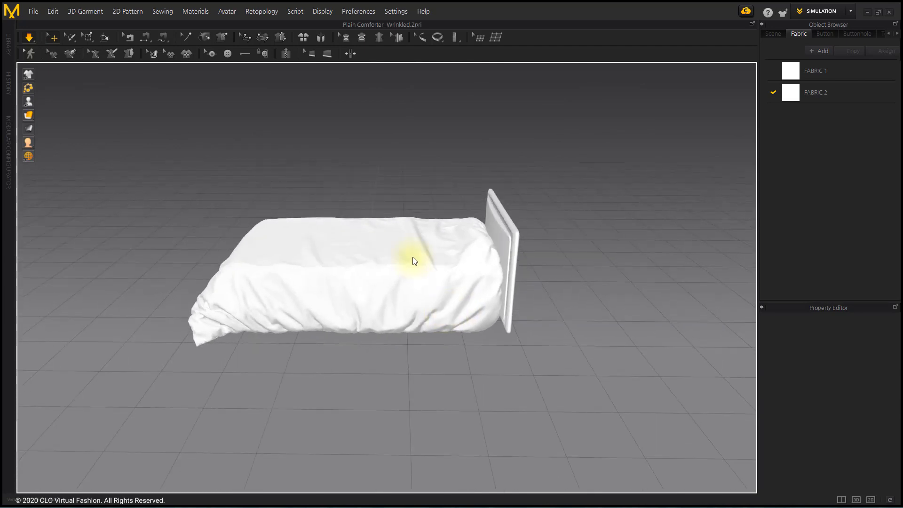
pyautogui.moveTo(413, 262); pyautogui.dragTo(420, 256, button='right')
pyautogui.scroll(2, 500, 309)
pyautogui.scroll(2, 426, 315)
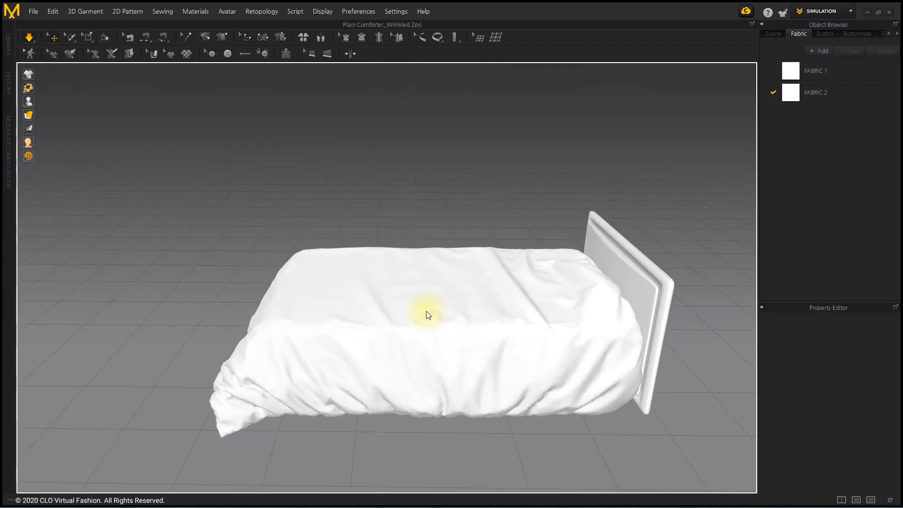
pyautogui.click(422, 310)
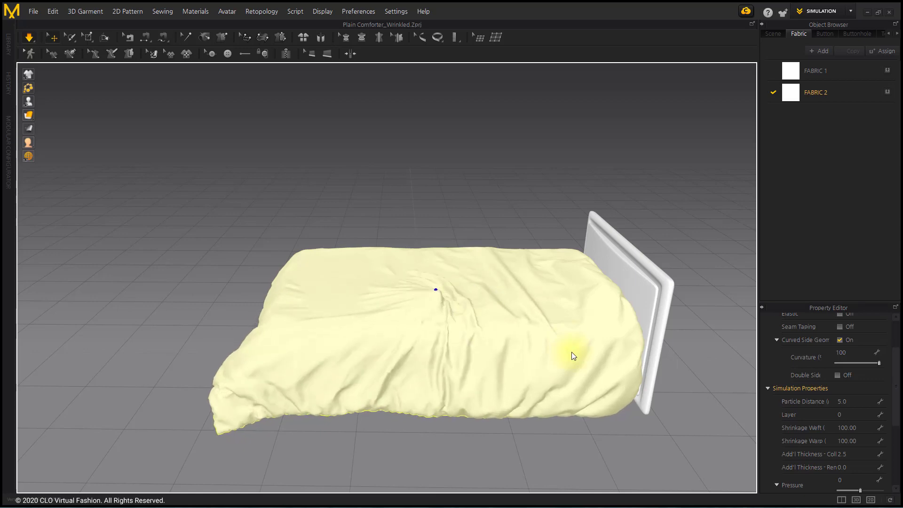
pyautogui.moveTo(571, 352); pyautogui.dragTo(544, 343, button='right')
pyautogui.click(627, 343)
pyautogui.moveTo(627, 343); pyautogui.dragTo(544, 297, button='right')
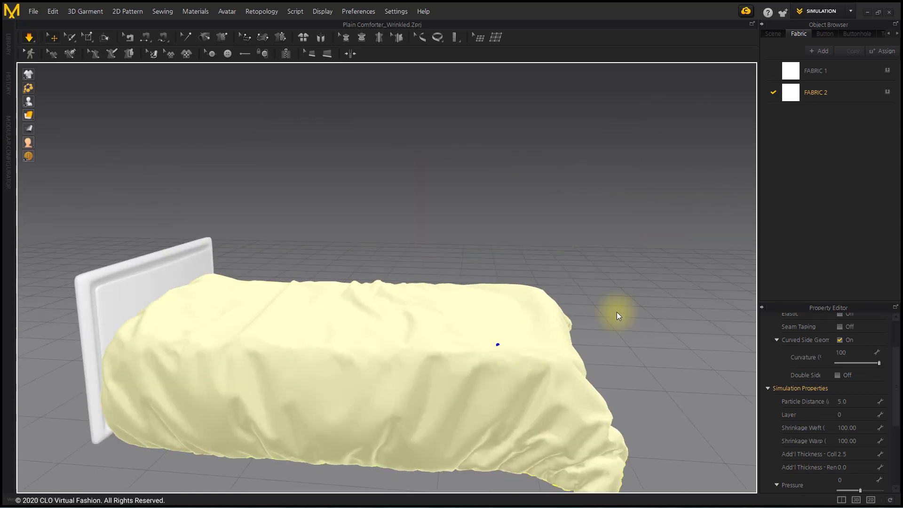
pyautogui.moveTo(462, 268)
pyautogui.mouseDown(button='right')
pyautogui.moveTo(319, 236)
pyautogui.moveTo(564, 401)
pyautogui.moveTo(484, 325)
pyautogui.moveTo(504, 313)
pyautogui.mouseUp(button='right')
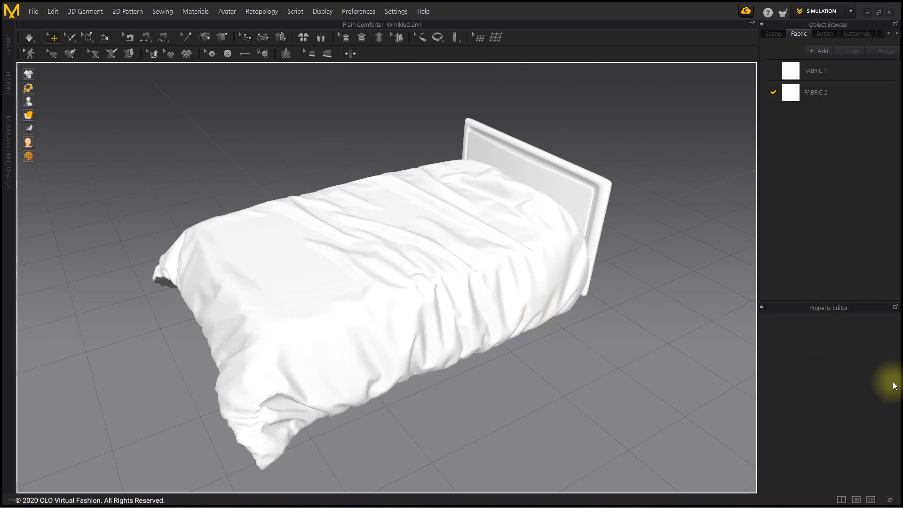